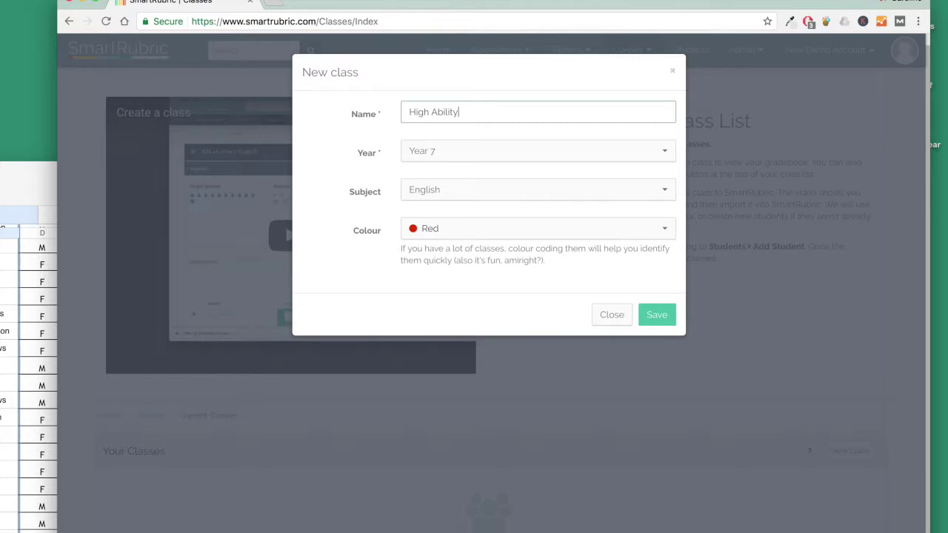
- Name the new class High Ability Year 10 English, set its year to Year 10 and colour to Light Teal, and save it
type("English")
left_click(507, 151)
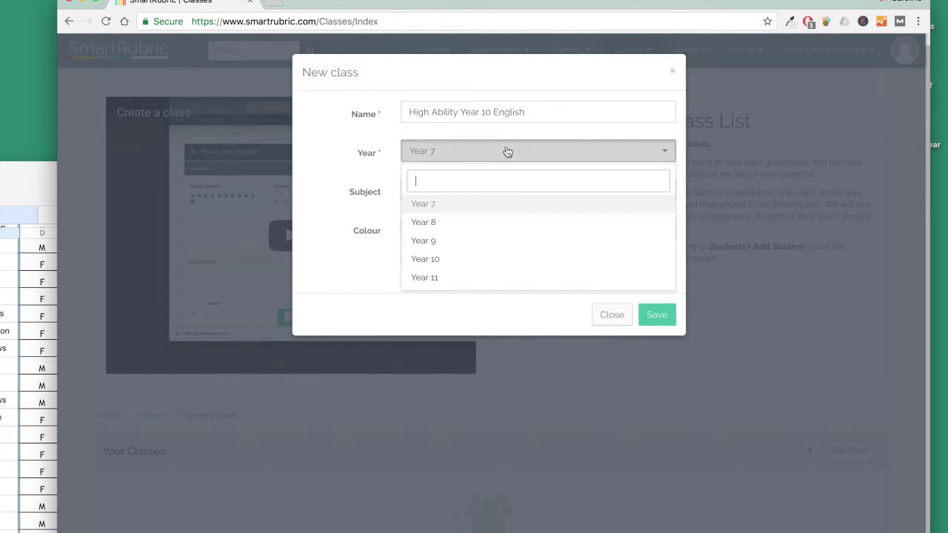
left_click(477, 259)
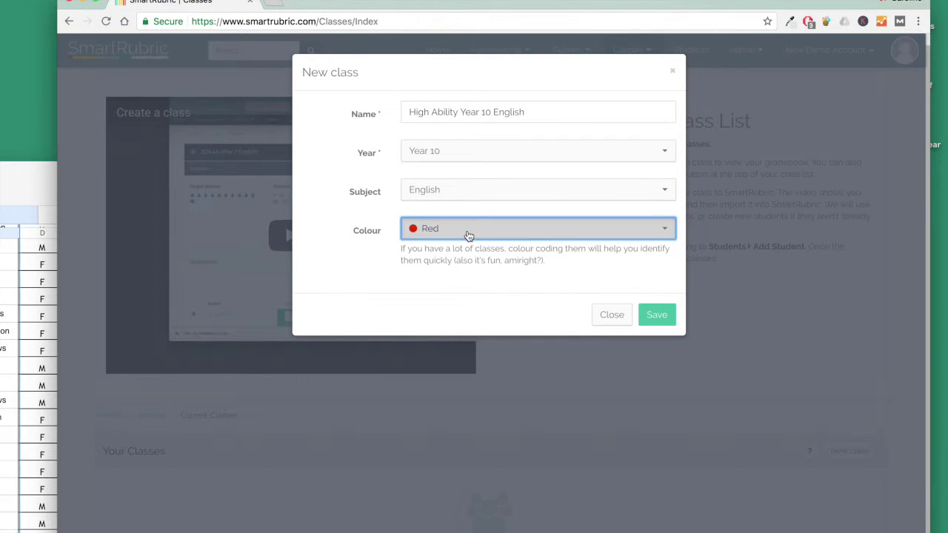
left_click(467, 233)
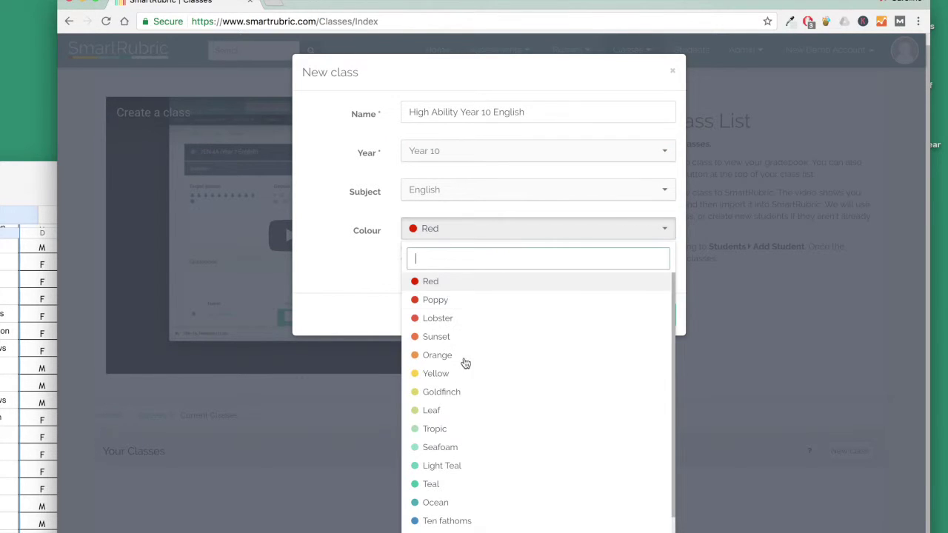
left_click(456, 465)
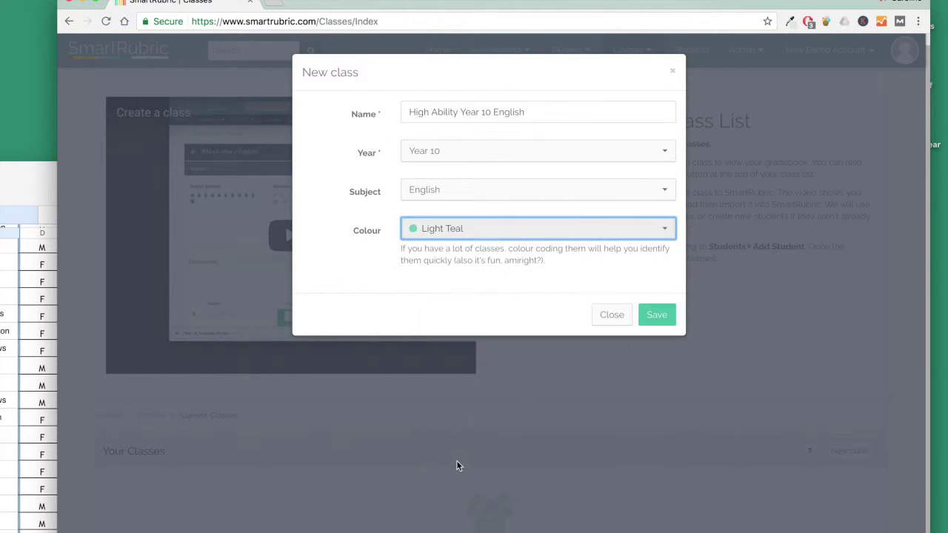
left_click(655, 316)
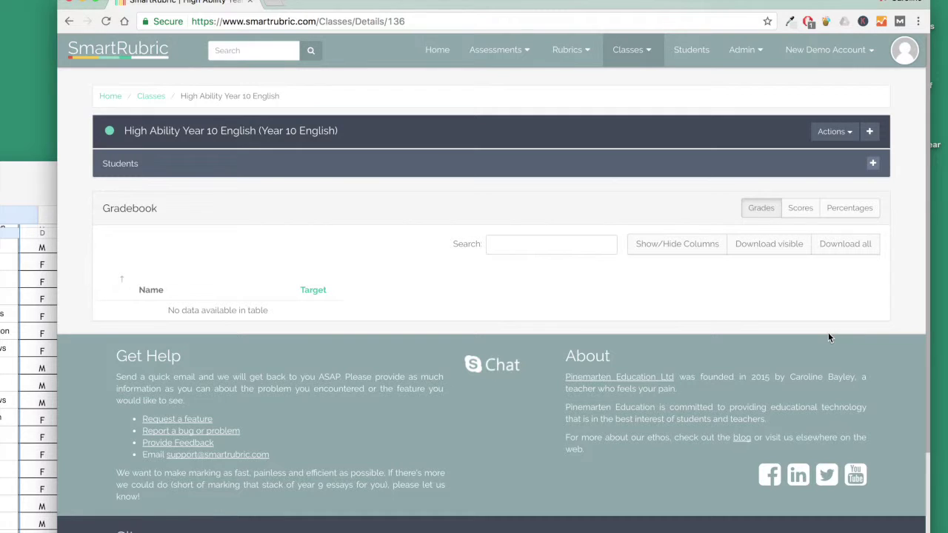
- Start a class list import for the new class, then download and open the template spreadsheet
left_click(844, 136)
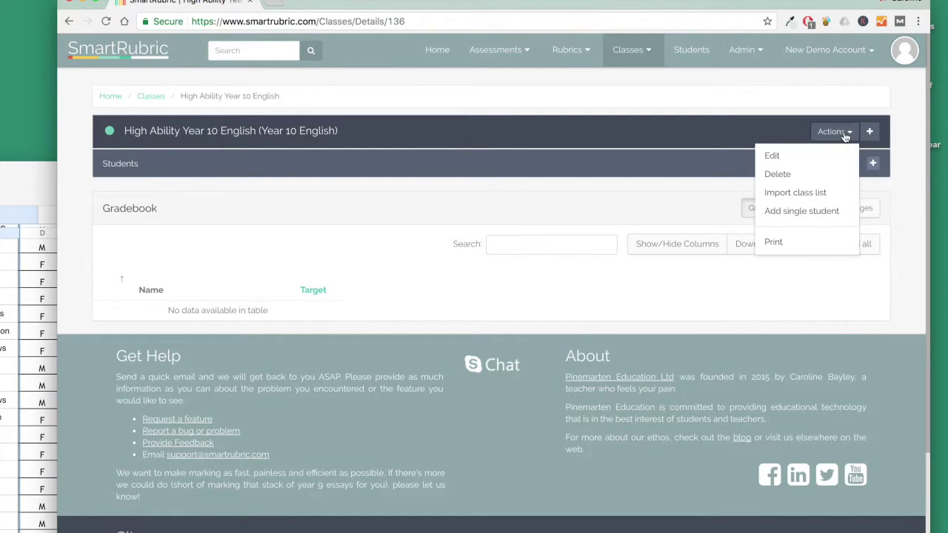
left_click(828, 197)
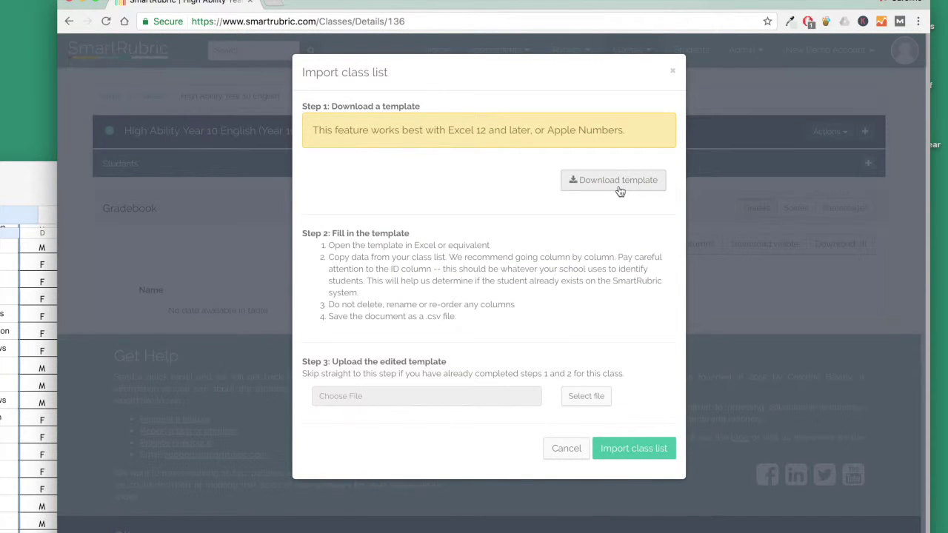
left_click(620, 189)
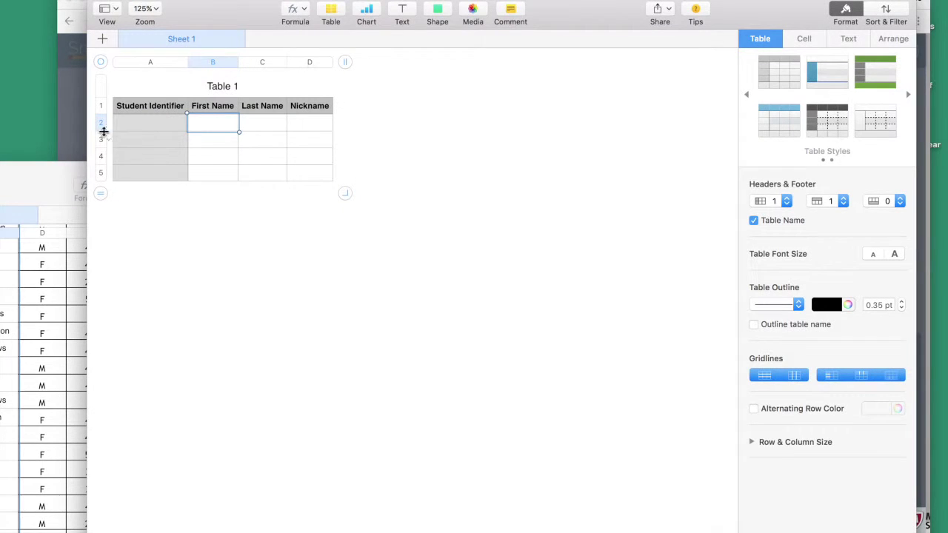
- Copy all students' ids, first names and last names from MOCK_DATA into the template, starting at the first cell under Student Identifier
left_click_drag(38, 177, 533, 57)
scroll(489, 234, "up", 4)
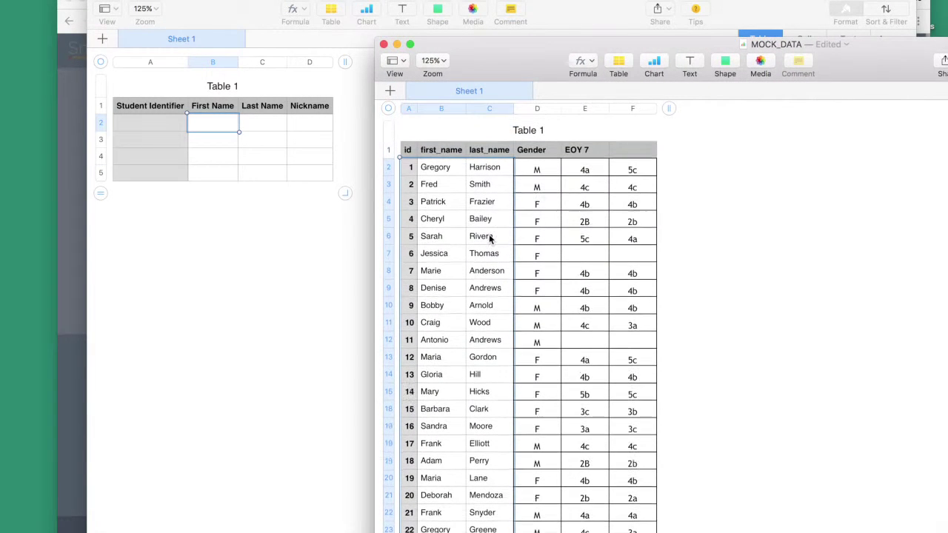
left_click(411, 169)
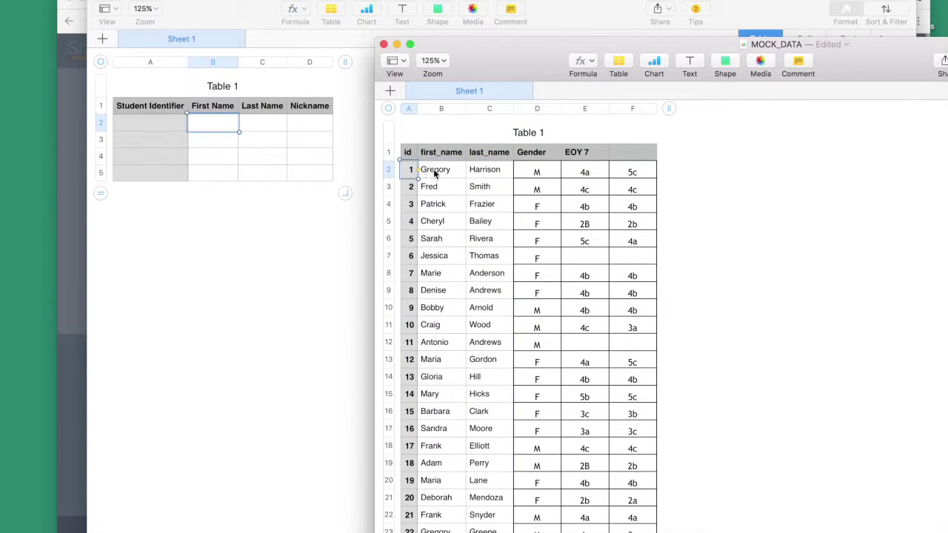
scroll(459, 390, "down", 3)
left_click(482, 502, "shift")
key("super+c")
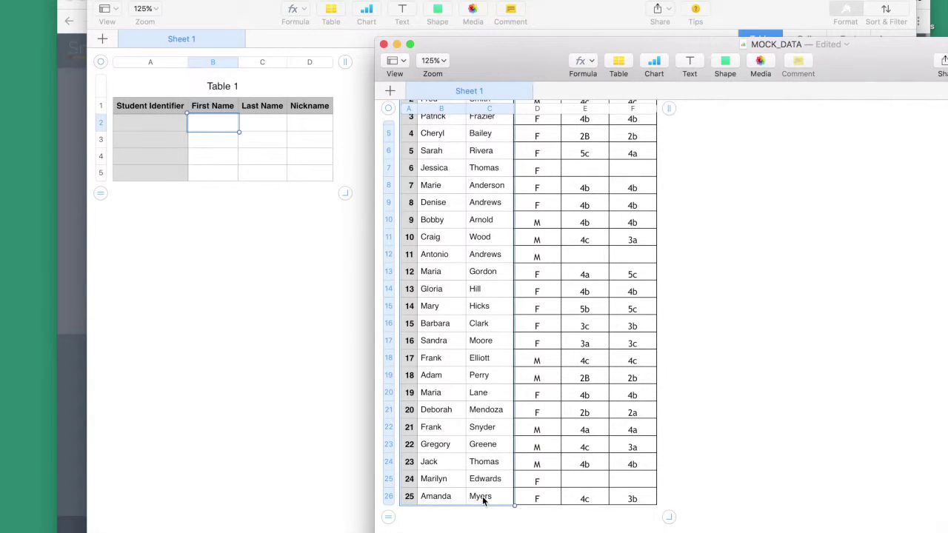
left_click(139, 122)
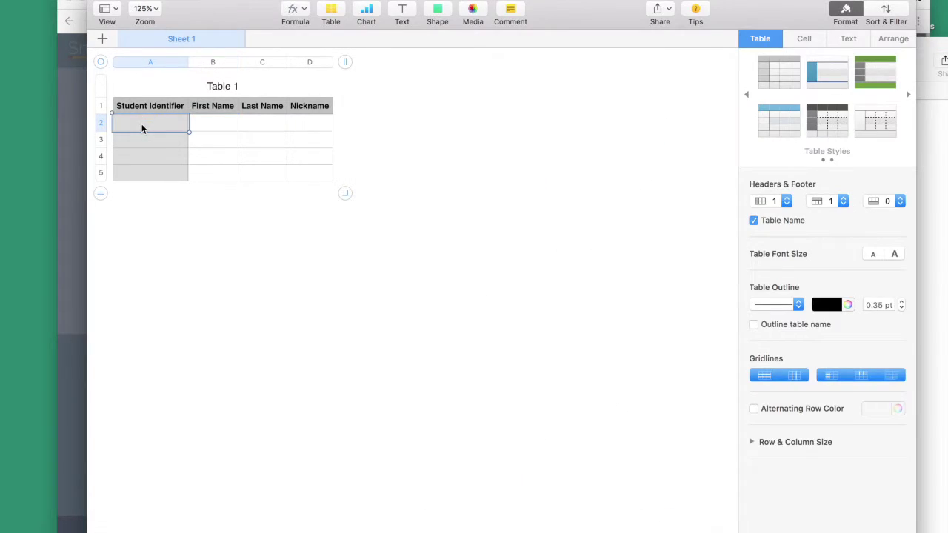
key("super+v")
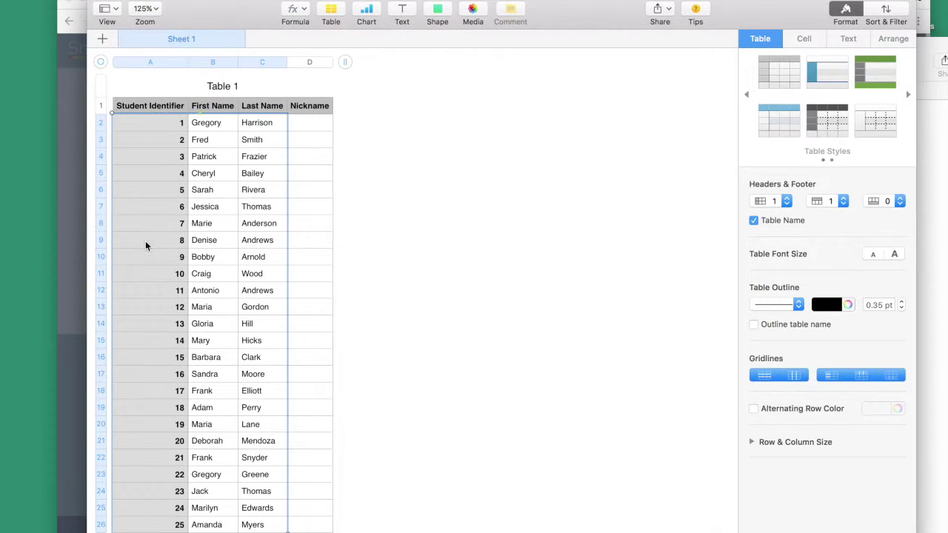
- Enter a nickname for the first student in the template and save the spreadsheet to the Desktop under the suggested name
left_click(233, 135)
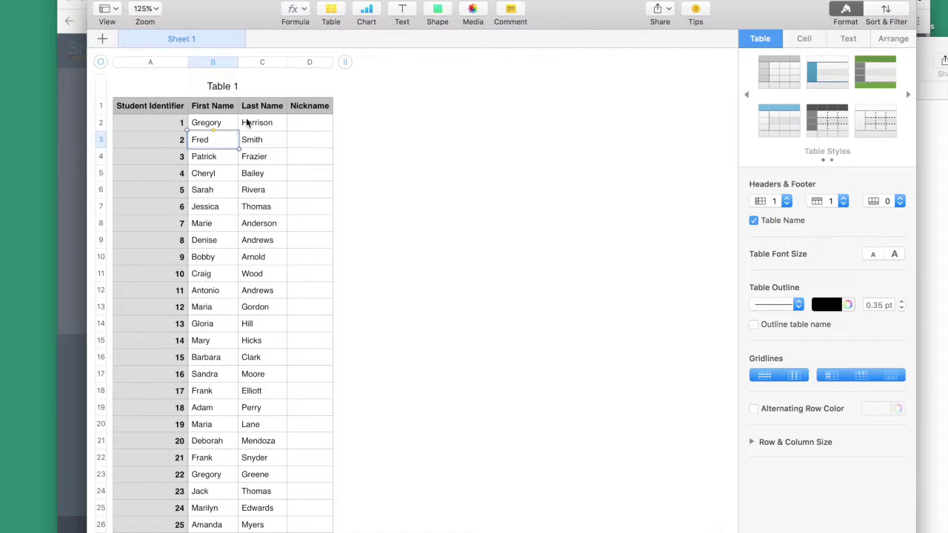
left_click(311, 130)
type("Greg")
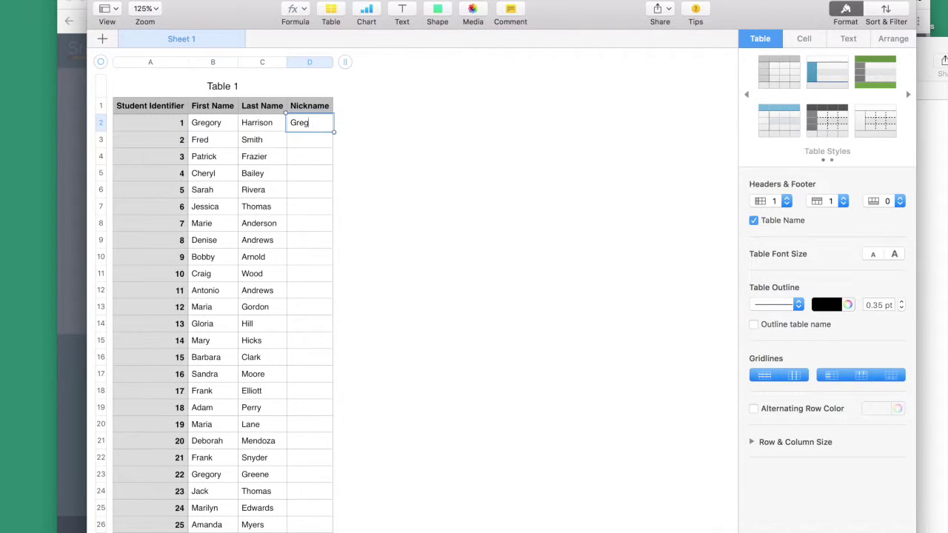
key("Return")
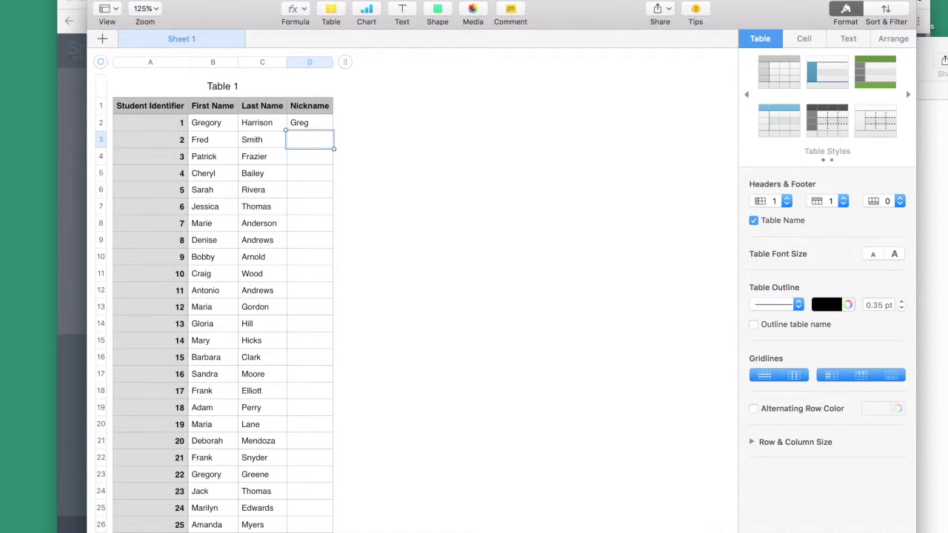
key("super+s")
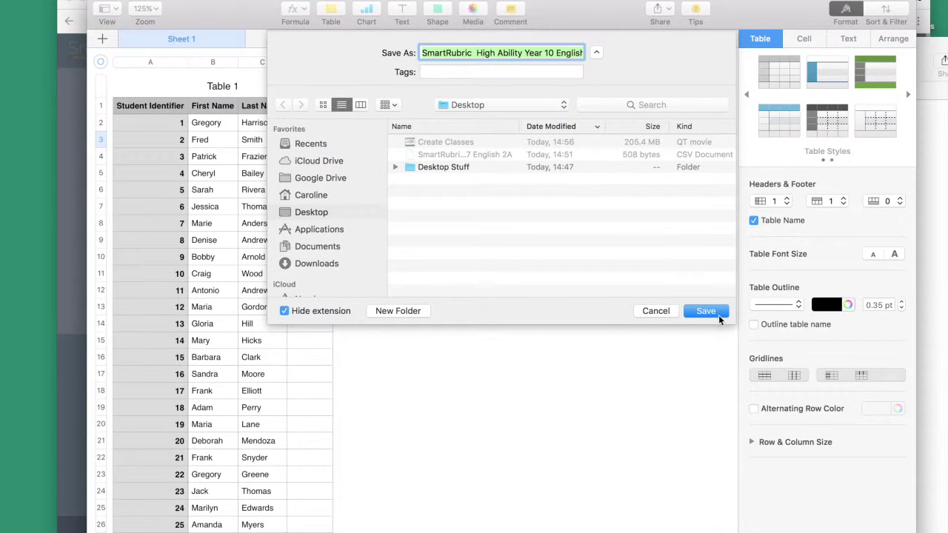
left_click(718, 318)
- Export the completed class list spreadsheet to the Desktop as a CSV file with Unicode (UTF-8) encoding
left_click(122, 0)
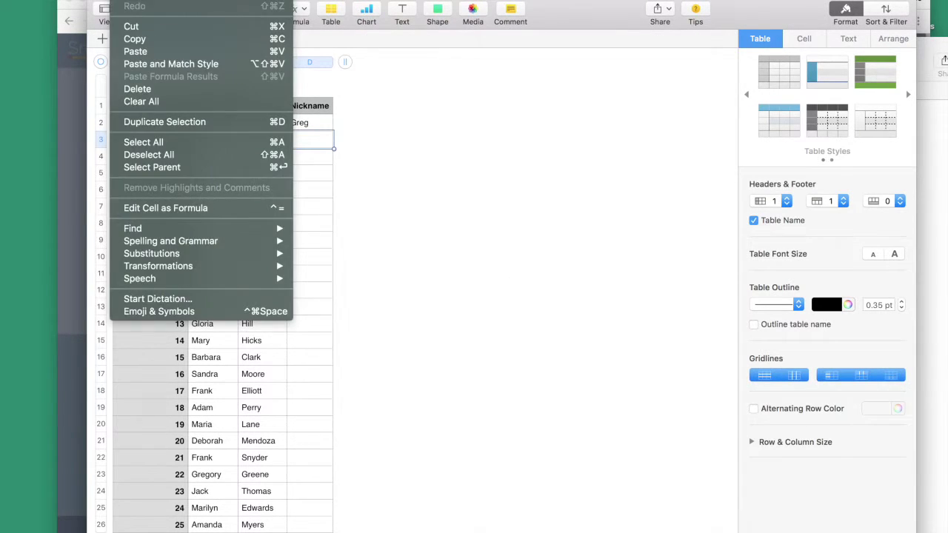
mouse_move(95, 0)
mouse_move(116, 114)
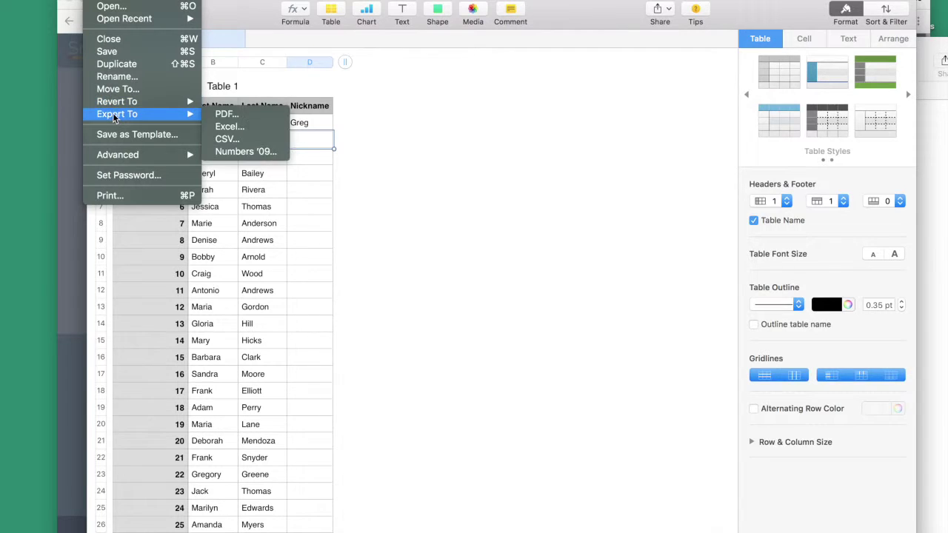
left_click(221, 139)
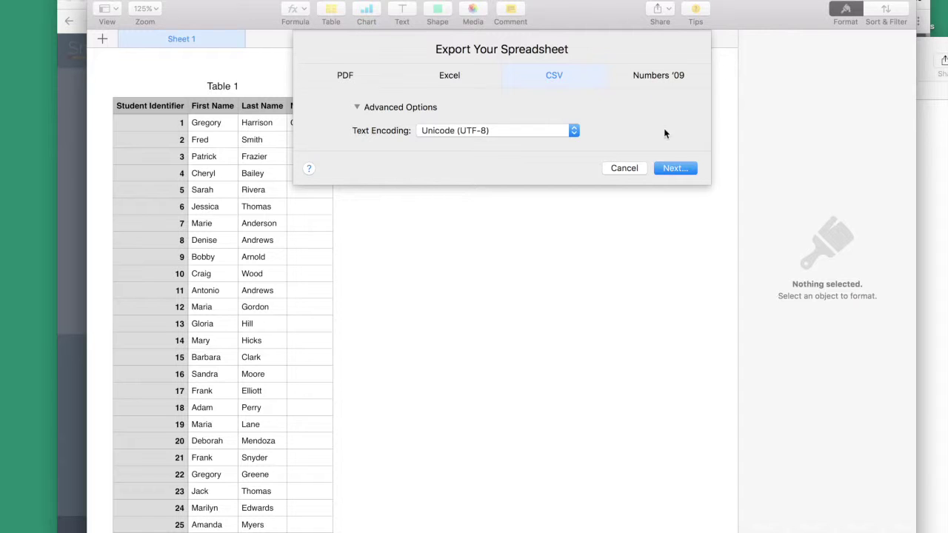
left_click(672, 169)
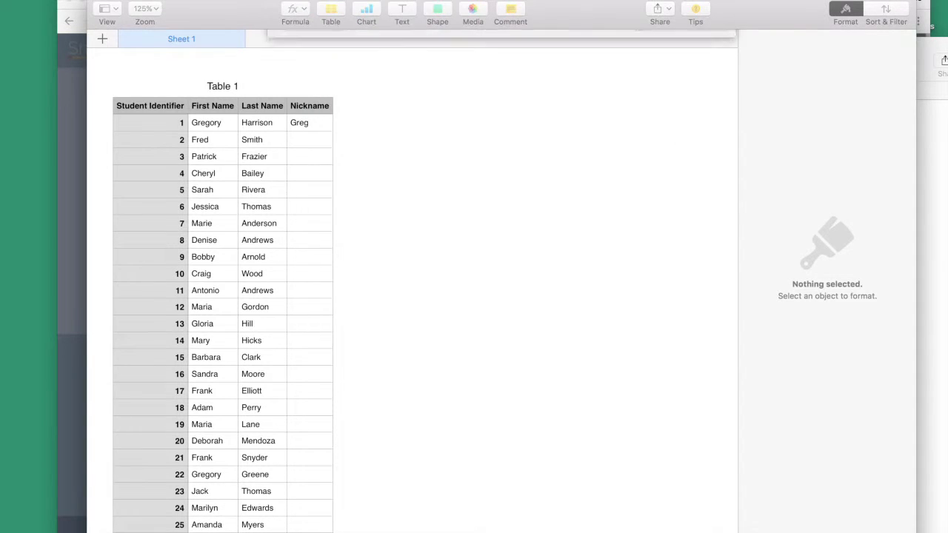
left_click(720, 306)
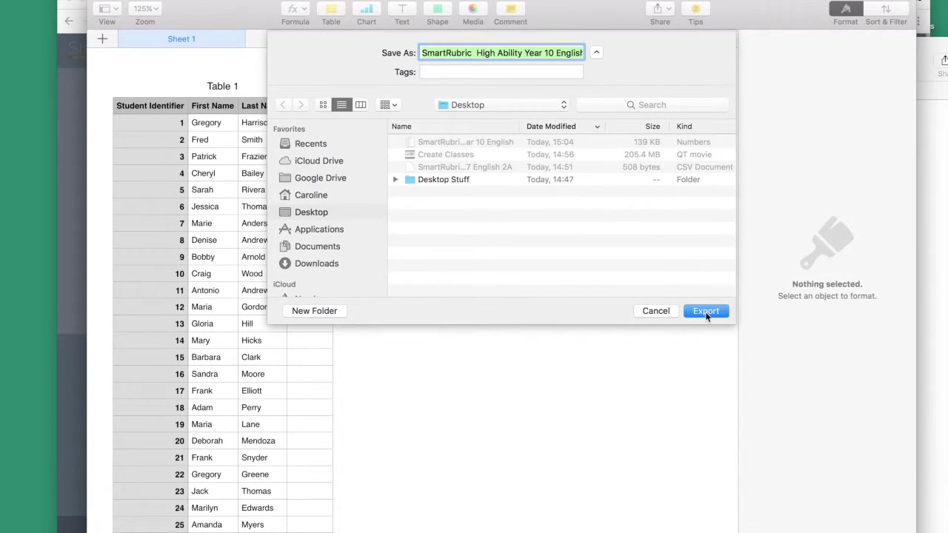
- Switch back to SmartRubric in the browser and import the class list from the exported Year 10 English CSV file on the Desktop
left_click_drag(768, 10, 592, 254)
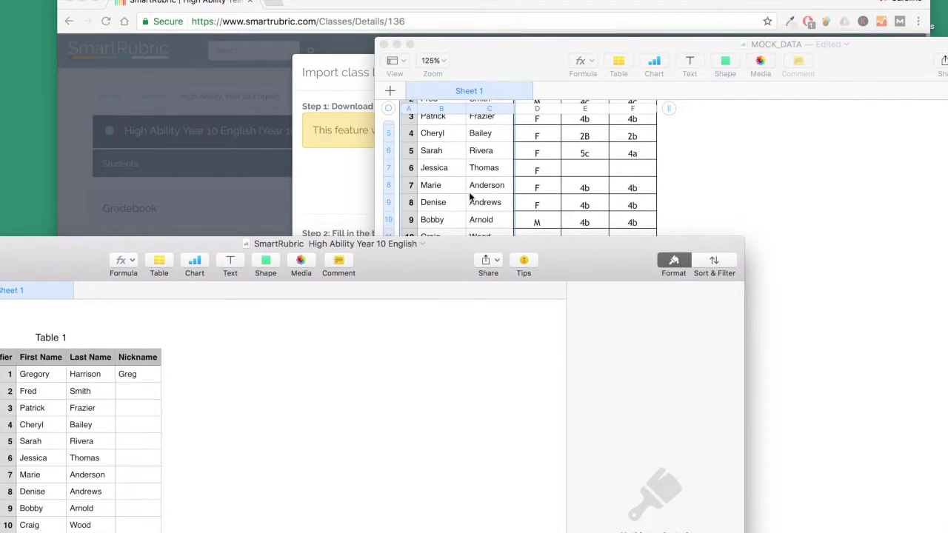
left_click(334, 180)
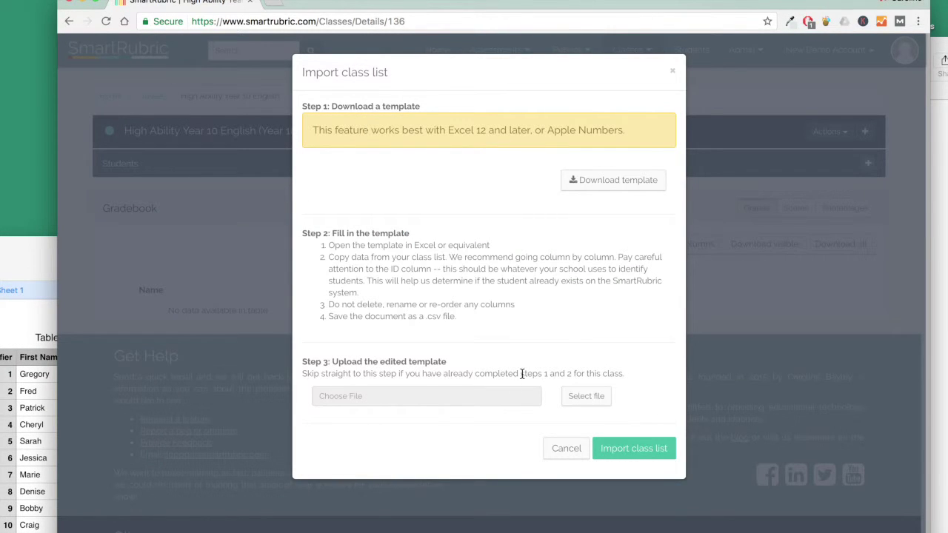
left_click(573, 399)
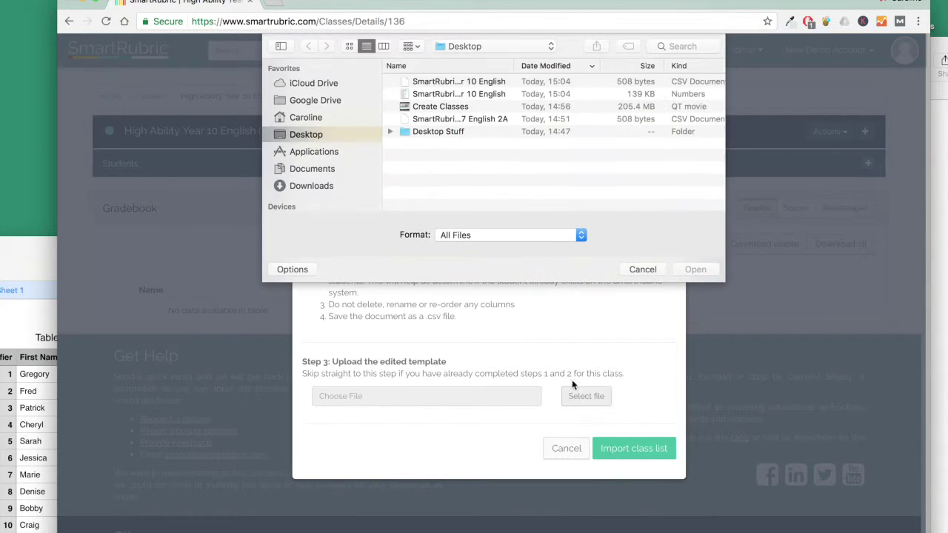
left_click(512, 80)
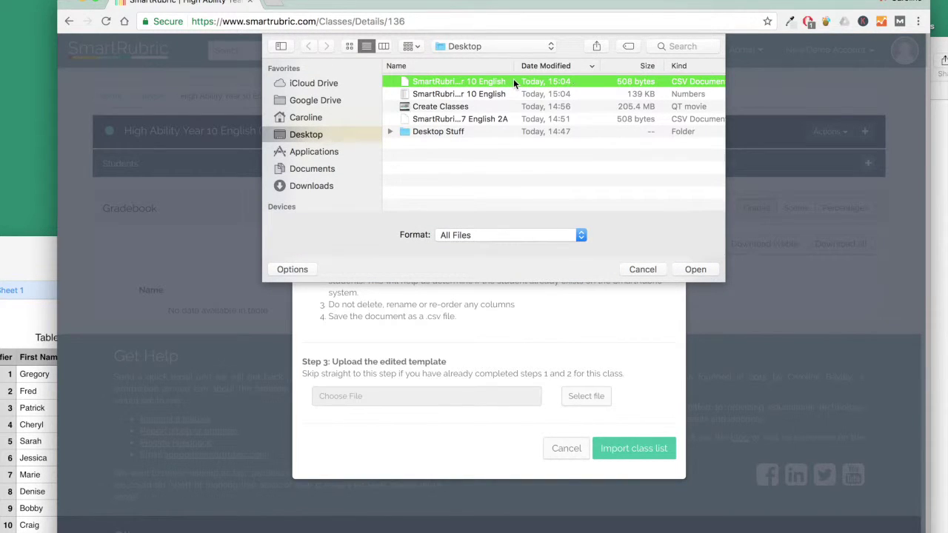
left_click(686, 268)
left_click(652, 450)
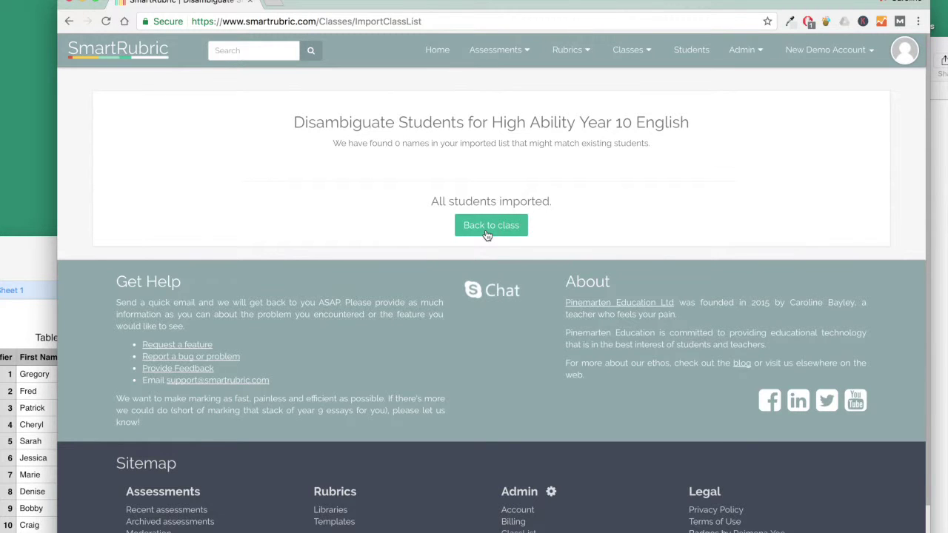
- Return to the High Ability Year 10 English class and look over the imported students in its gradebook
left_click(487, 234)
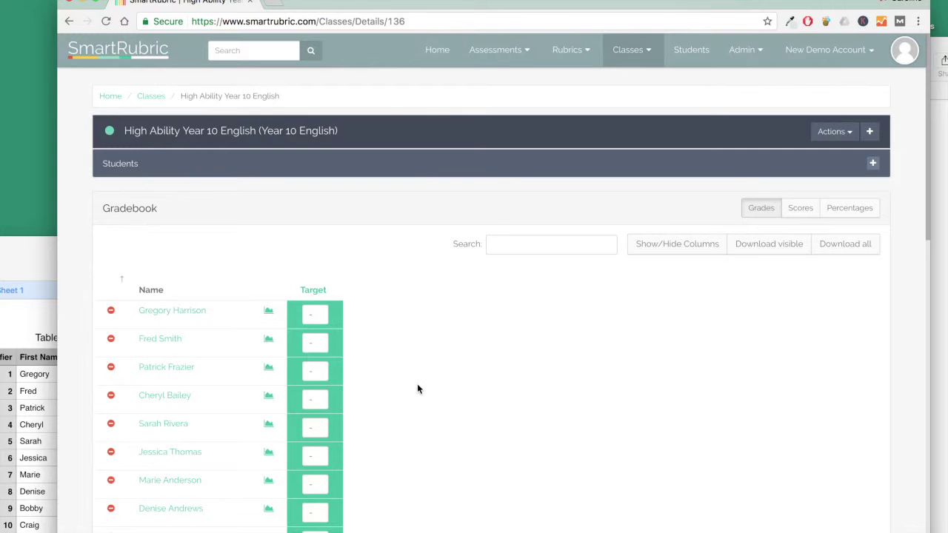
scroll(417, 386, "down", 1)
scroll(417, 385, "down", 4)
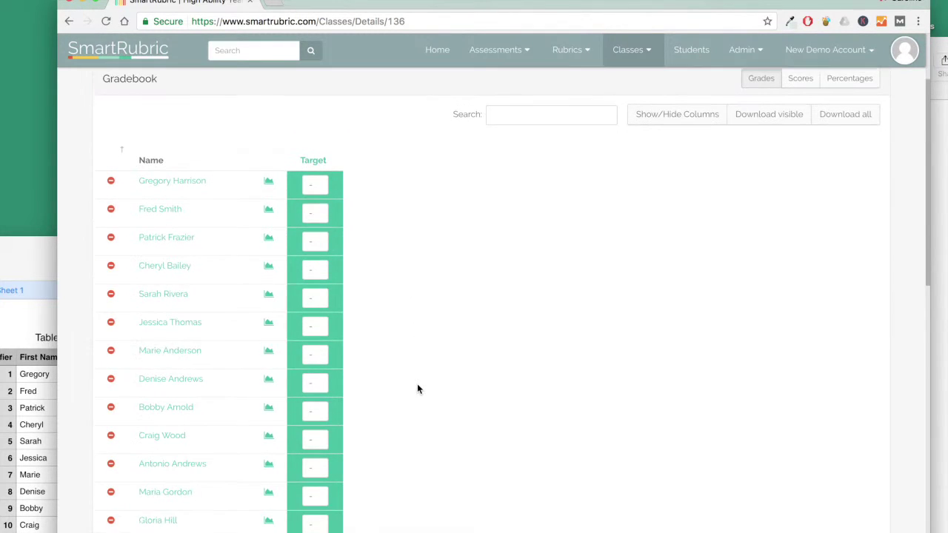
scroll(417, 385, "up", 5)
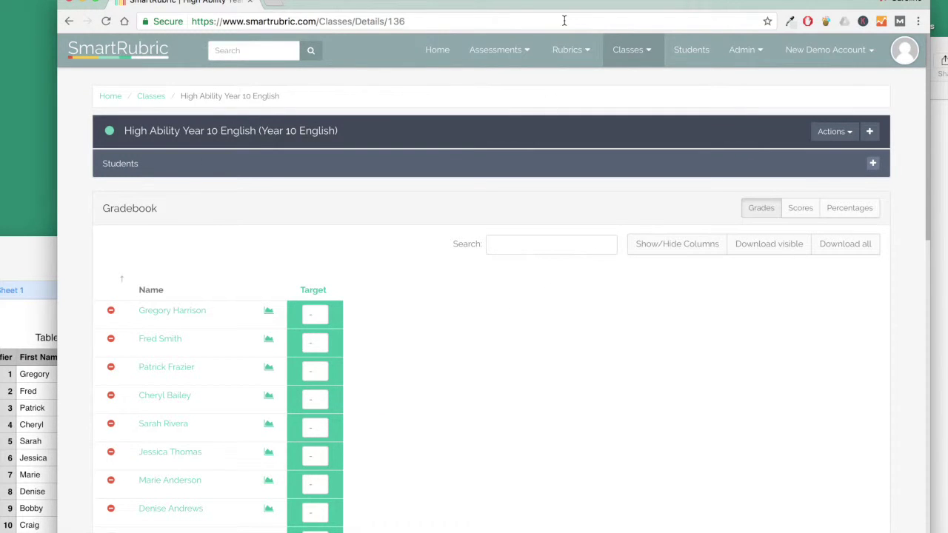
- Add the 1 Starter Rubric Template from the General rubric templates to the rubric library
left_click(579, 58)
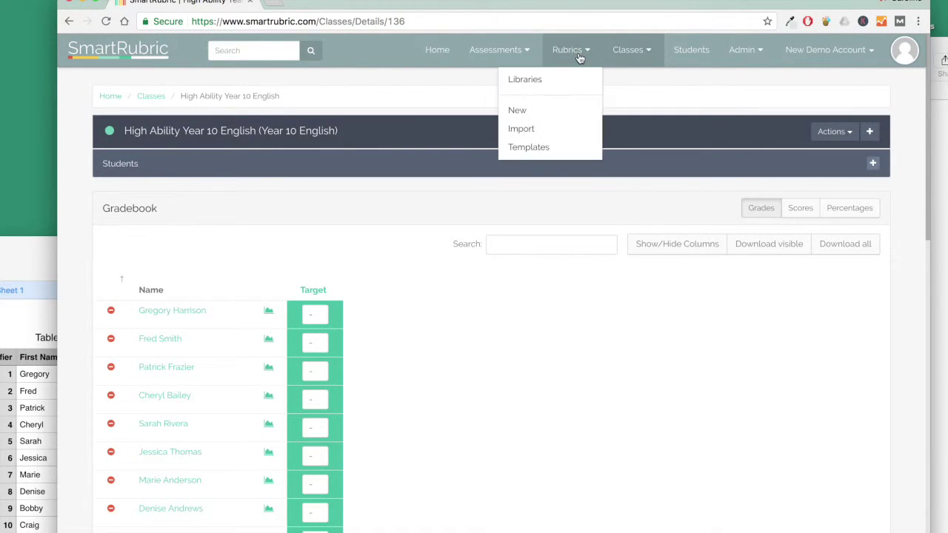
left_click(558, 149)
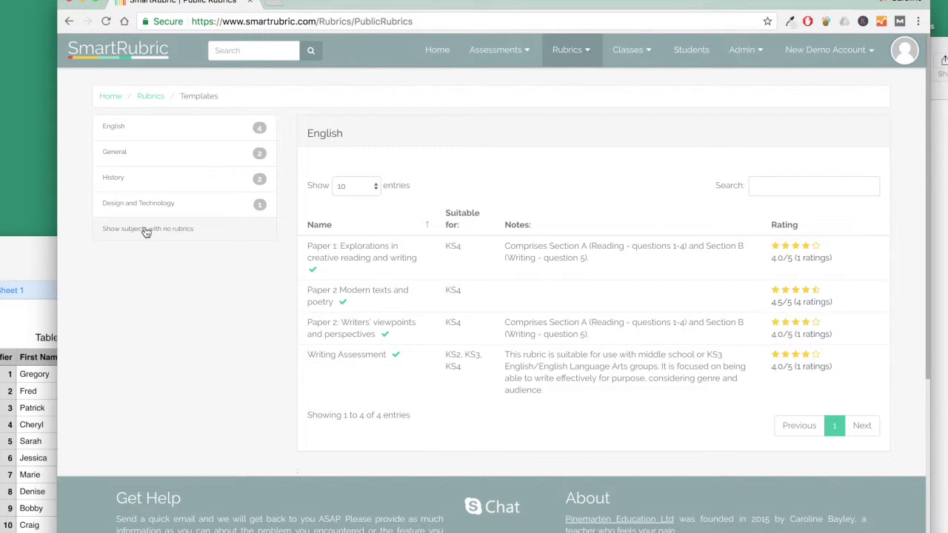
left_click(158, 161)
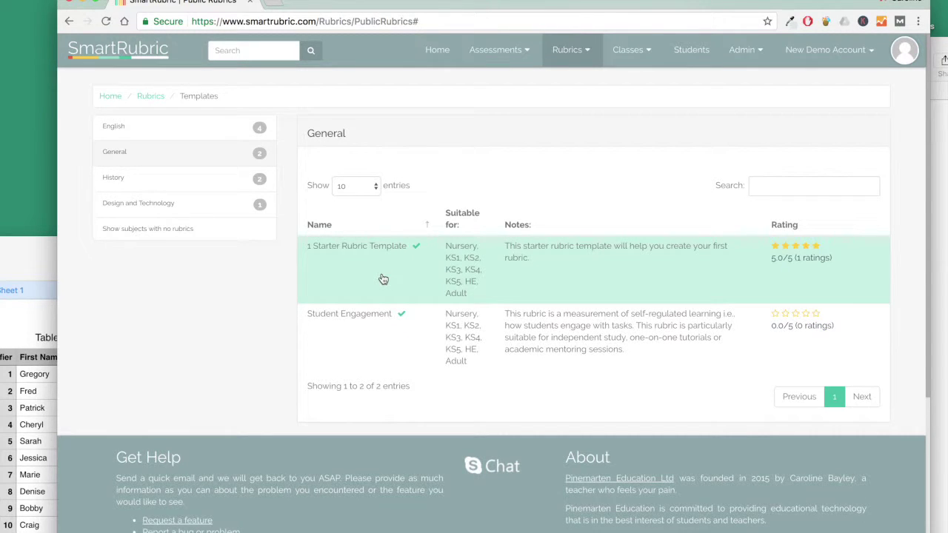
left_click(381, 272)
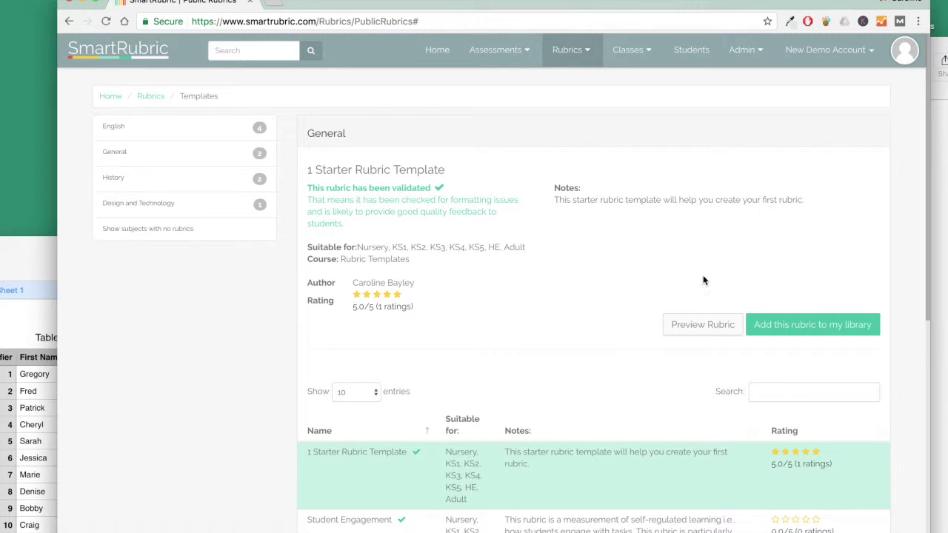
left_click(795, 325)
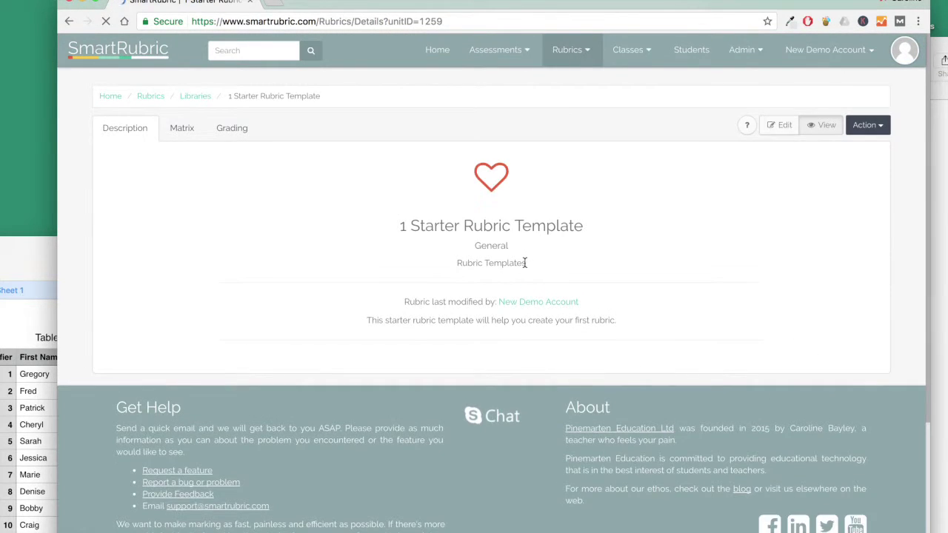
- Edit the starter rubric's description and rename the rubric Simple Lit Assessment
left_click(788, 126)
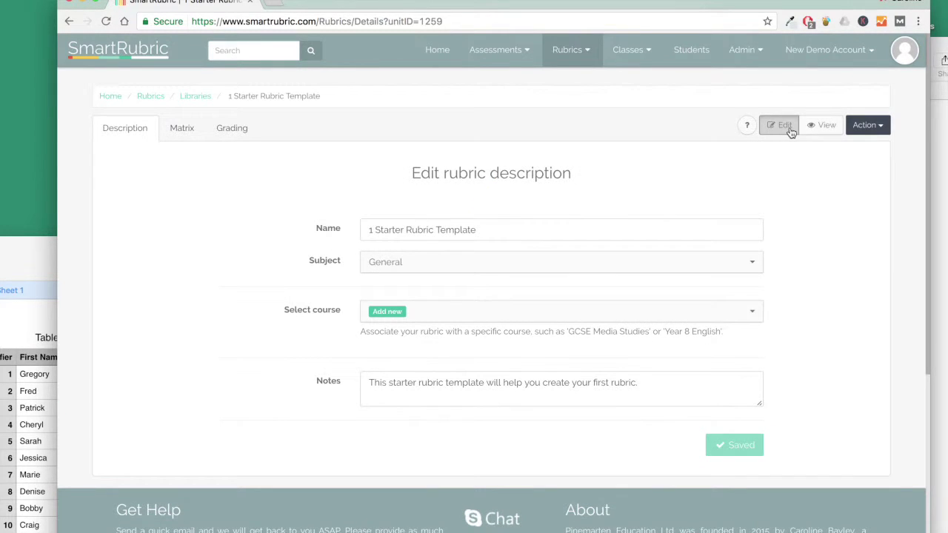
left_click(818, 130)
left_click(779, 125)
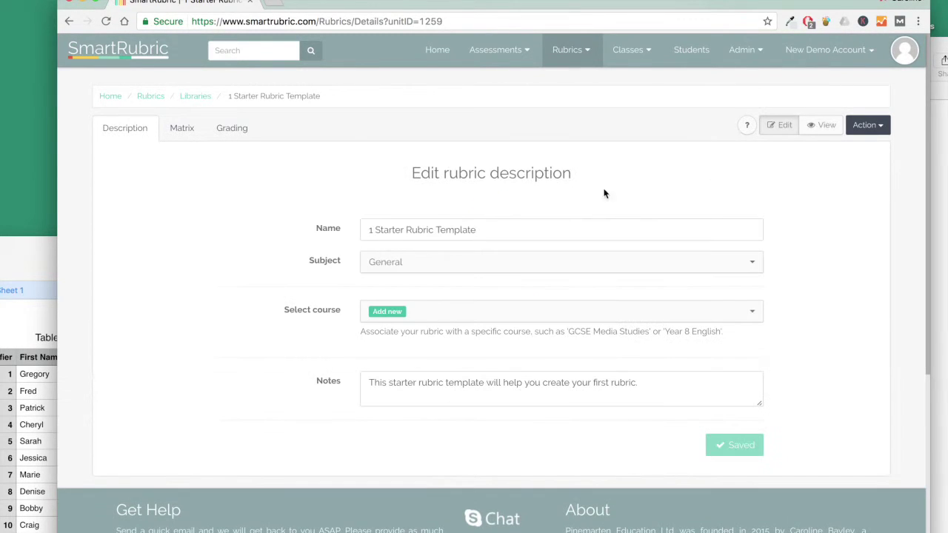
left_click(519, 230)
left_click_drag(518, 231, 314, 216)
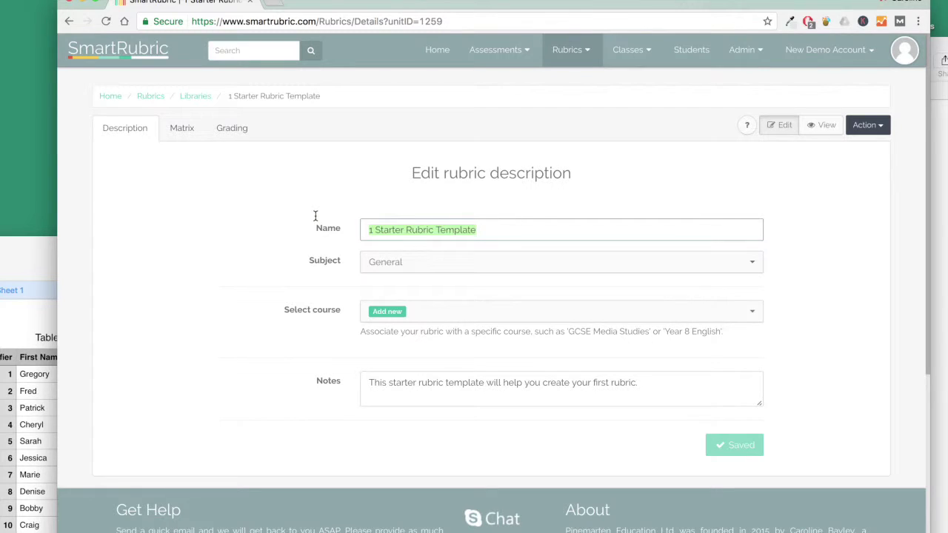
type("Simple Li")
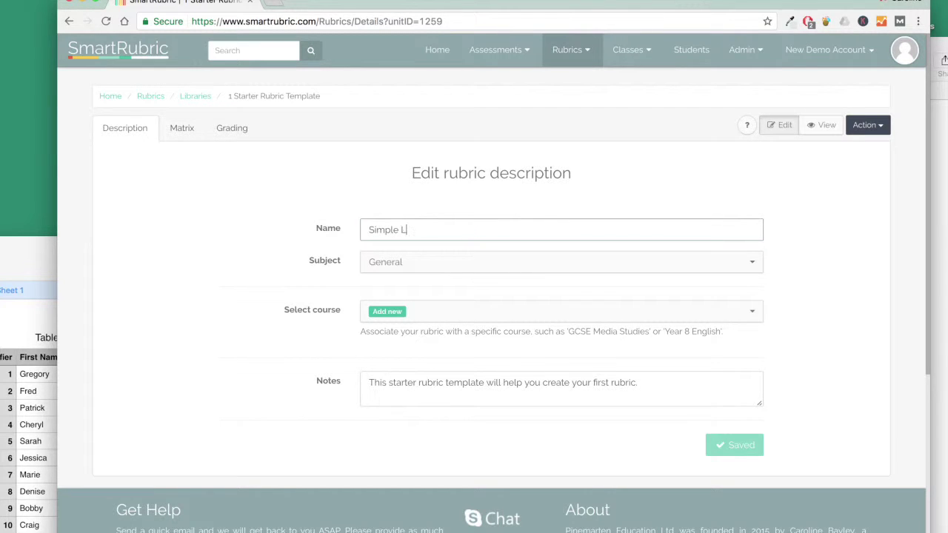
type("t Assessment")
- Set the rubric's subject to English and save the description
left_click(386, 265)
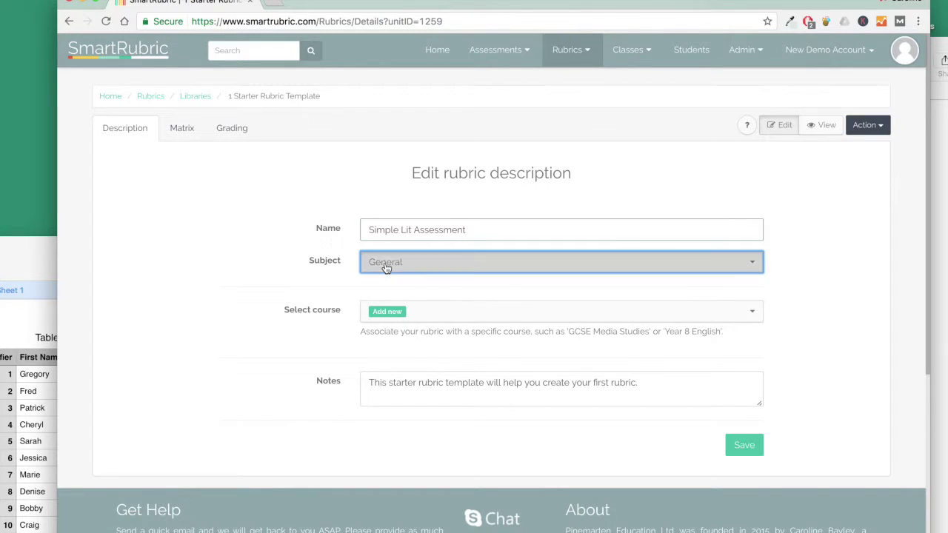
type("En")
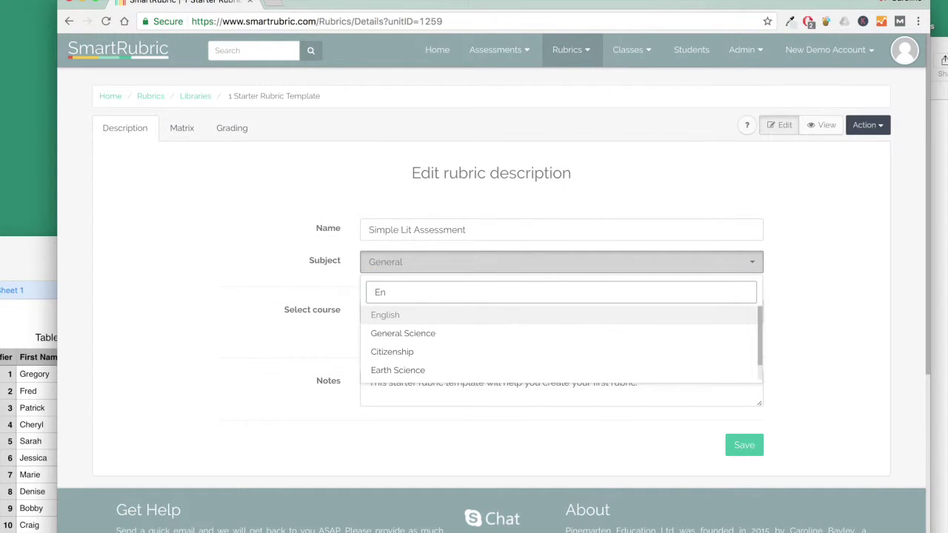
left_click(402, 316)
left_click(743, 447)
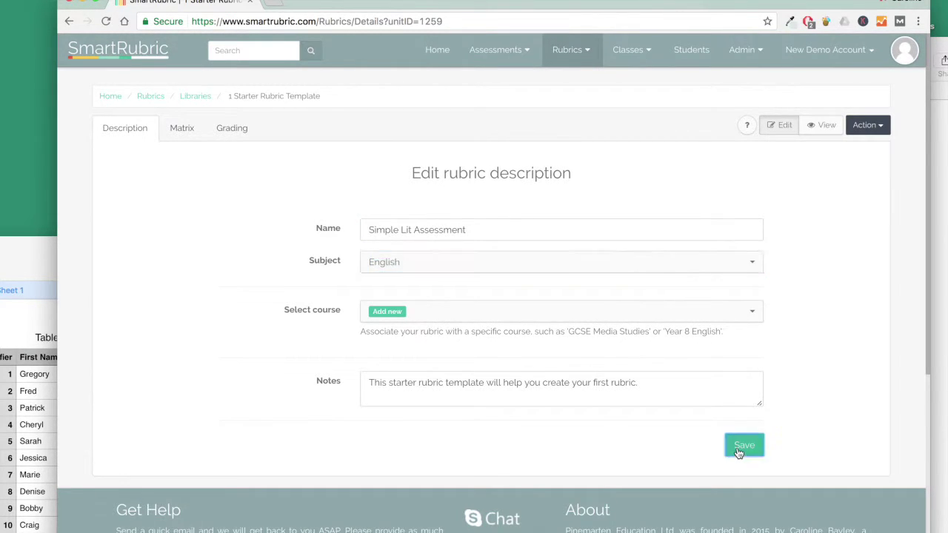
- Look over the sections in the rubric's matrix and delete the Checklist section
left_click(187, 129)
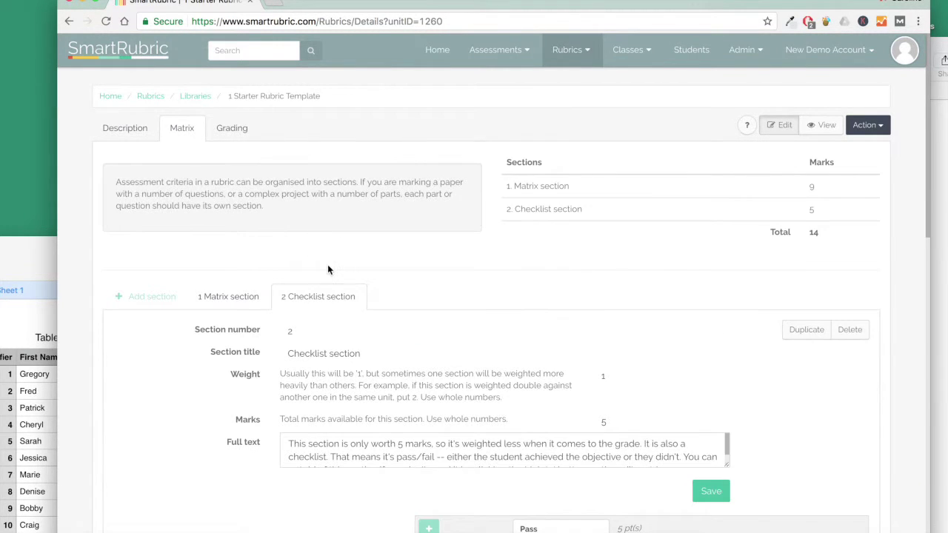
scroll(327, 264, "down", 2)
scroll(327, 265, "down", 3)
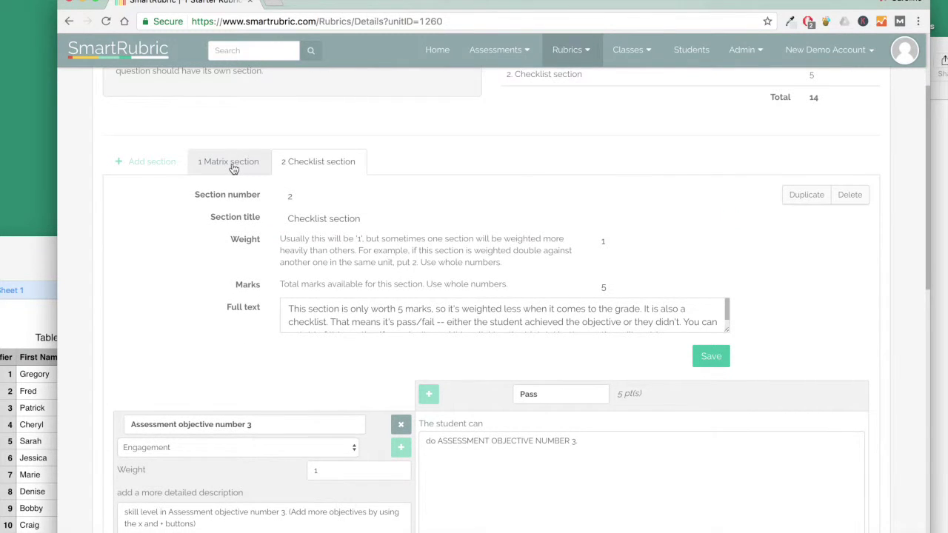
left_click(233, 167)
left_click(314, 164)
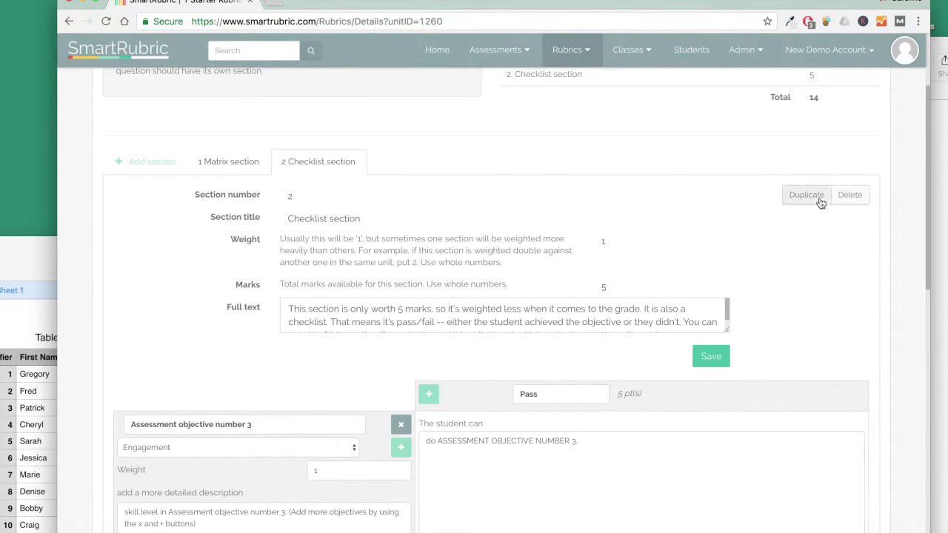
left_click(860, 198)
left_click(641, 151)
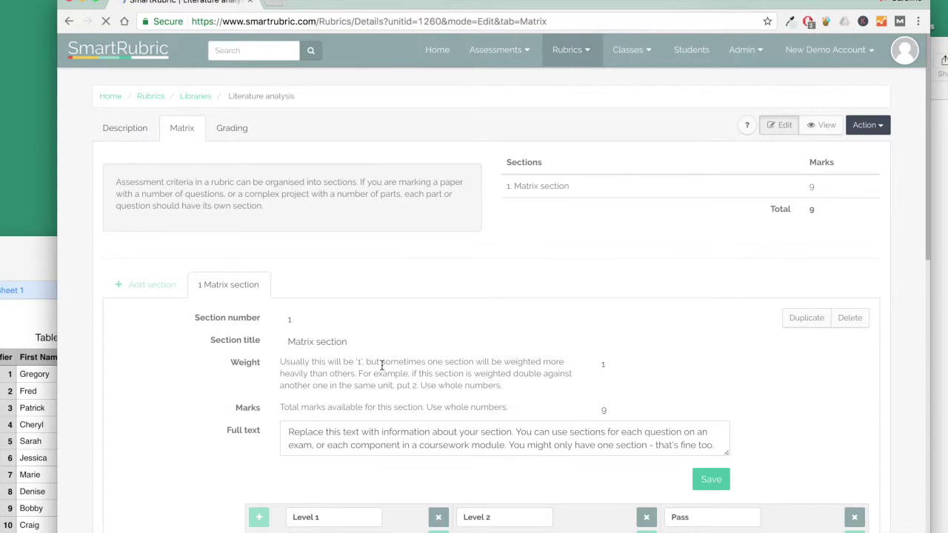
- Rename the first assessment objective in the matrix Use of evidence and set its skill category to Evidence
scroll(382, 364, "down", 1)
scroll(381, 364, "down", 5)
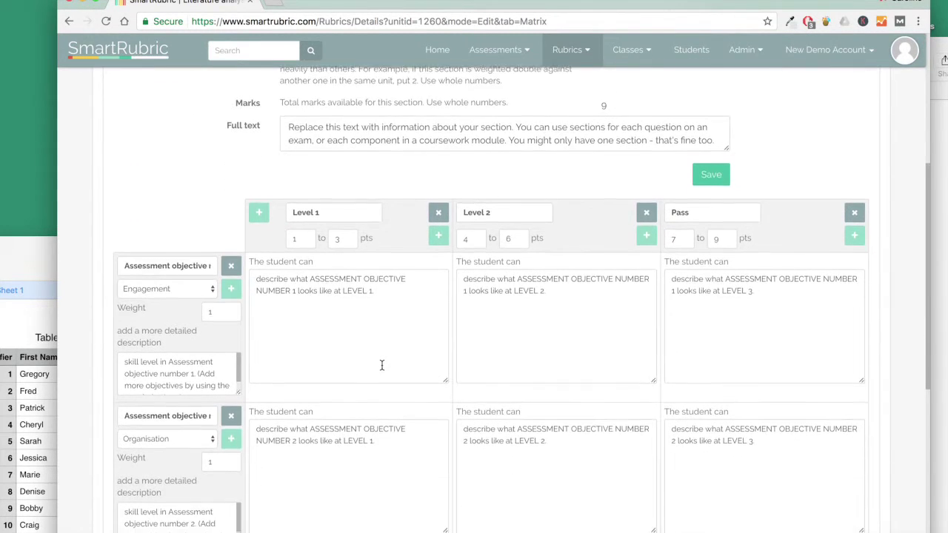
scroll(381, 364, "down", 1)
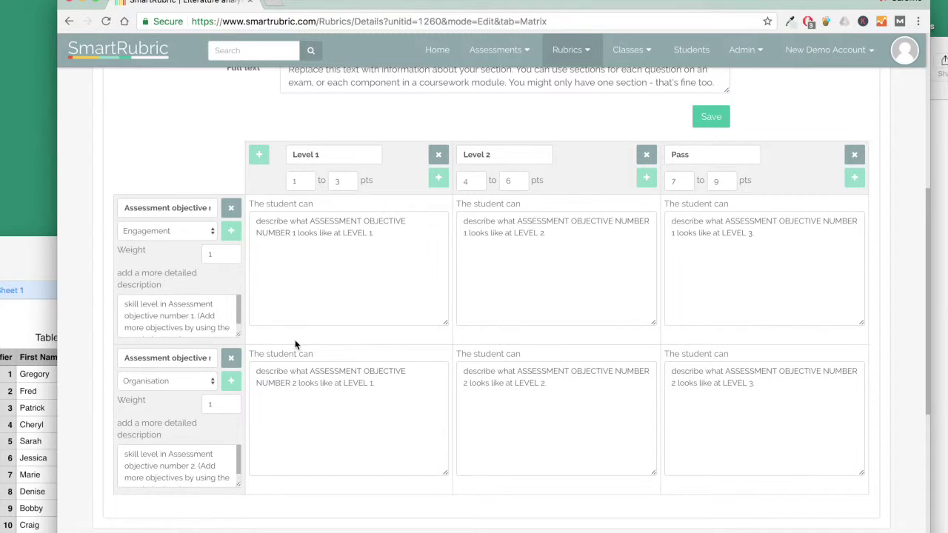
triple_click(174, 211)
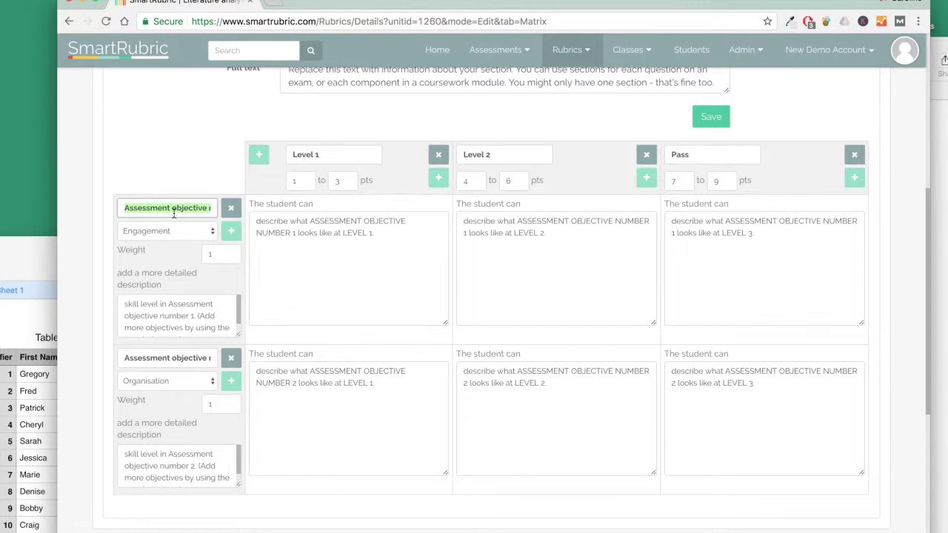
type("U")
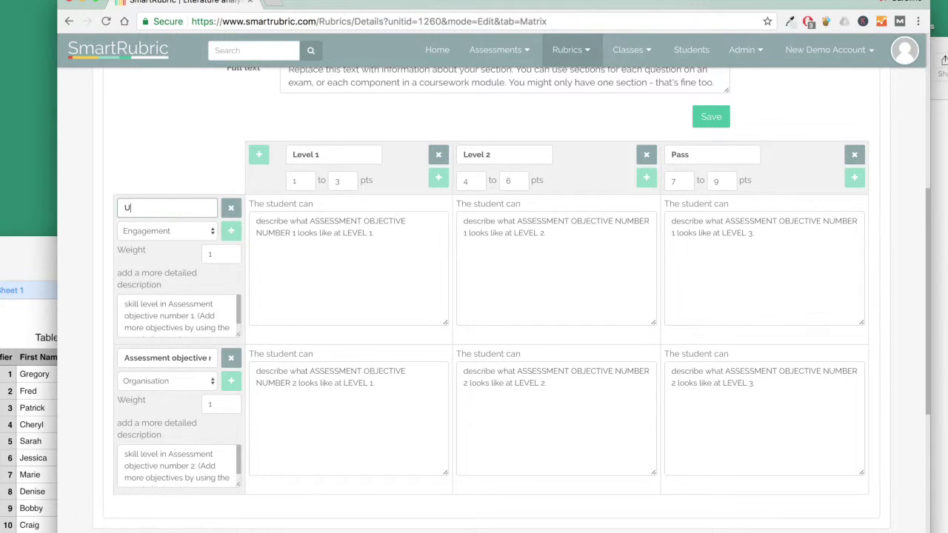
type("se of evidence")
left_click(171, 230)
left_click(170, 254)
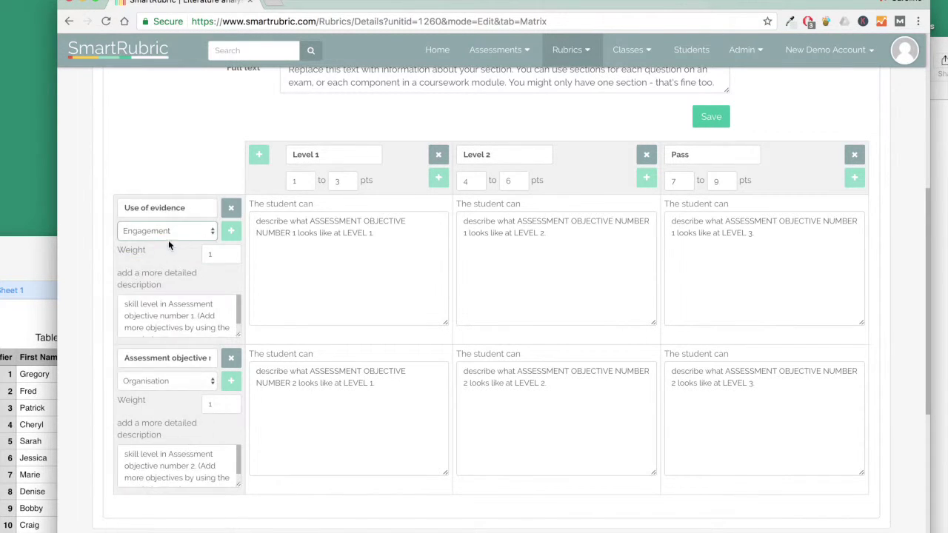
left_click(166, 232)
left_click(164, 219)
- Rename the second assessment objective Engagement with writer's ideas and set its skill category to Engagement
triple_click(148, 357)
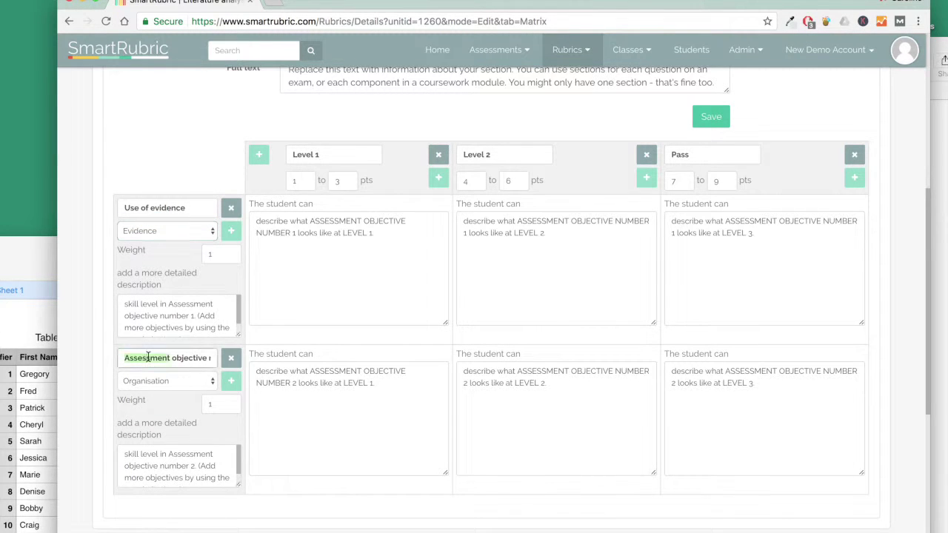
type("Eng")
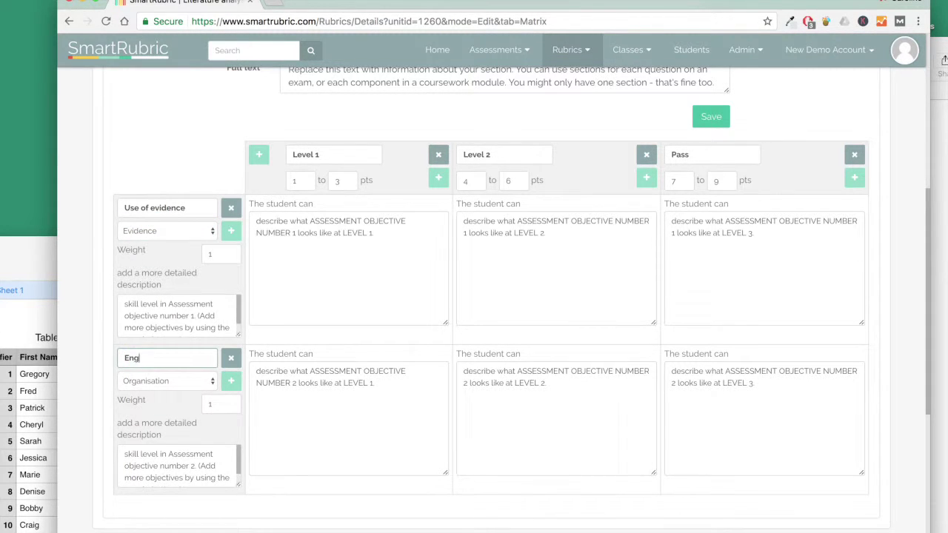
type("age with writer's ideas")
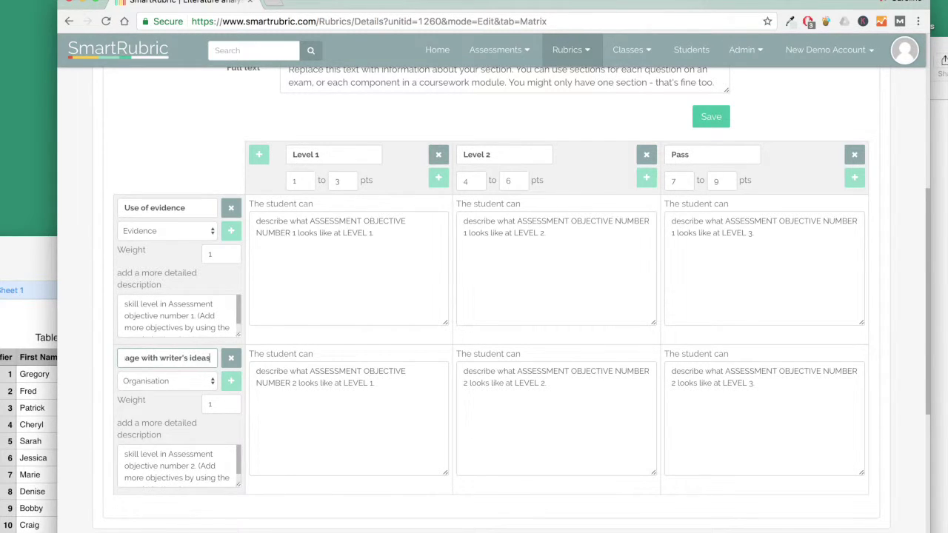
left_click(140, 357)
type("ment")
left_click(162, 382)
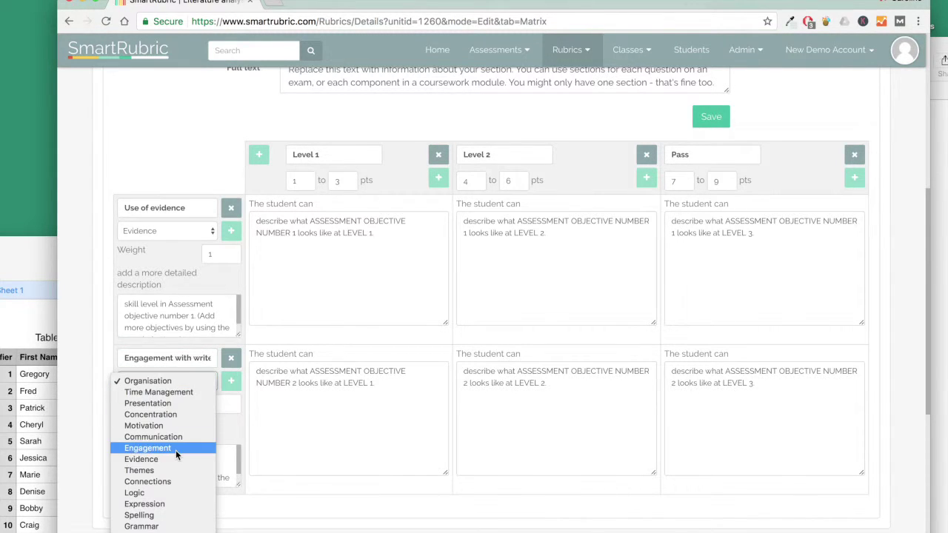
scroll(176, 450, "down", 5)
scroll(176, 453, "down", 3)
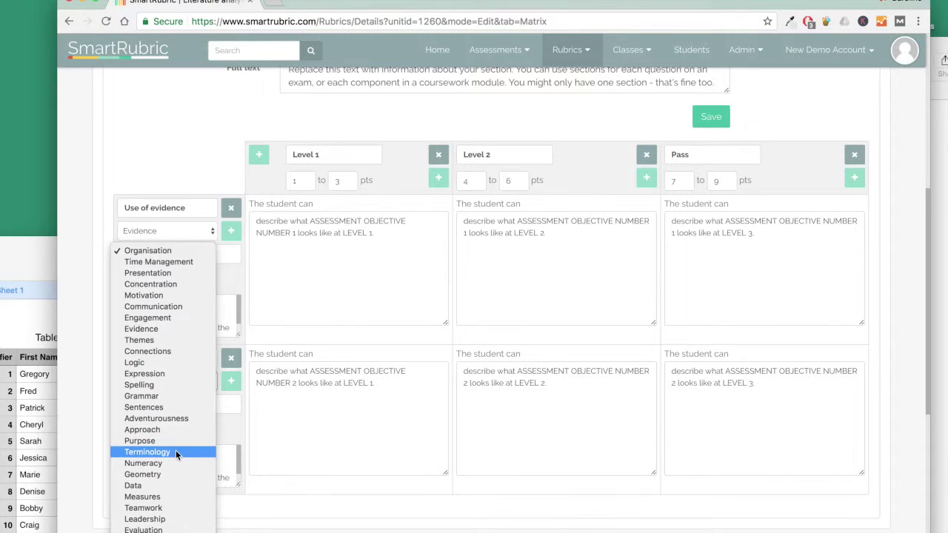
scroll(175, 450, "down", 2)
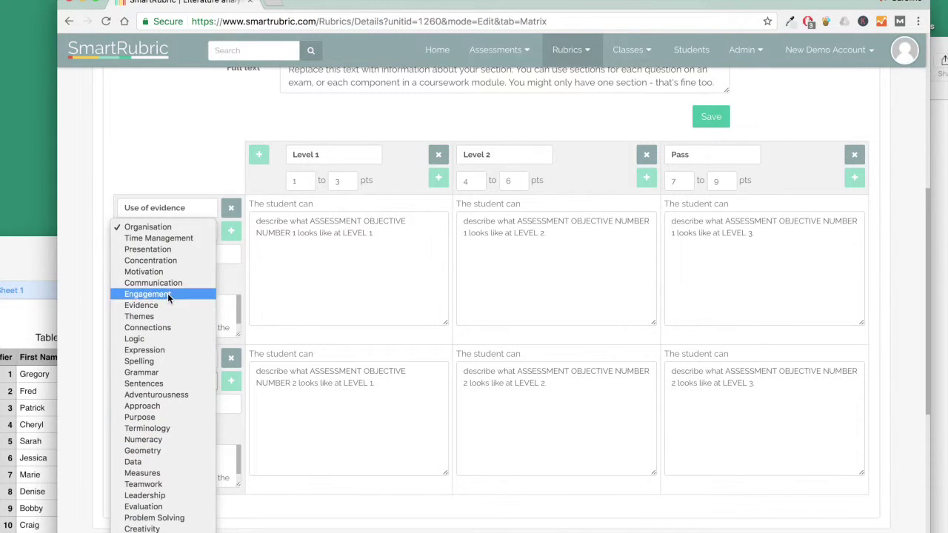
left_click(167, 293)
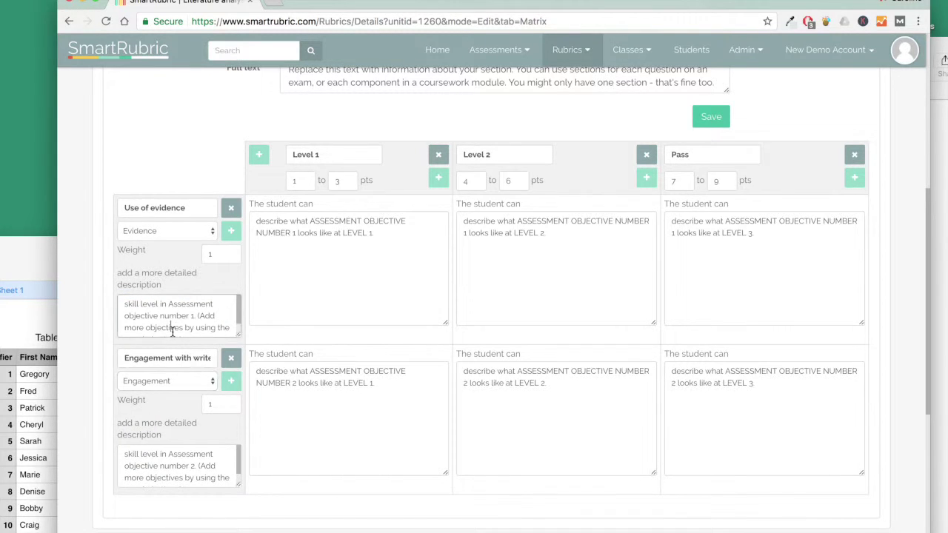
- Rename the Pass level column of the matrix Level 3
left_click(339, 274)
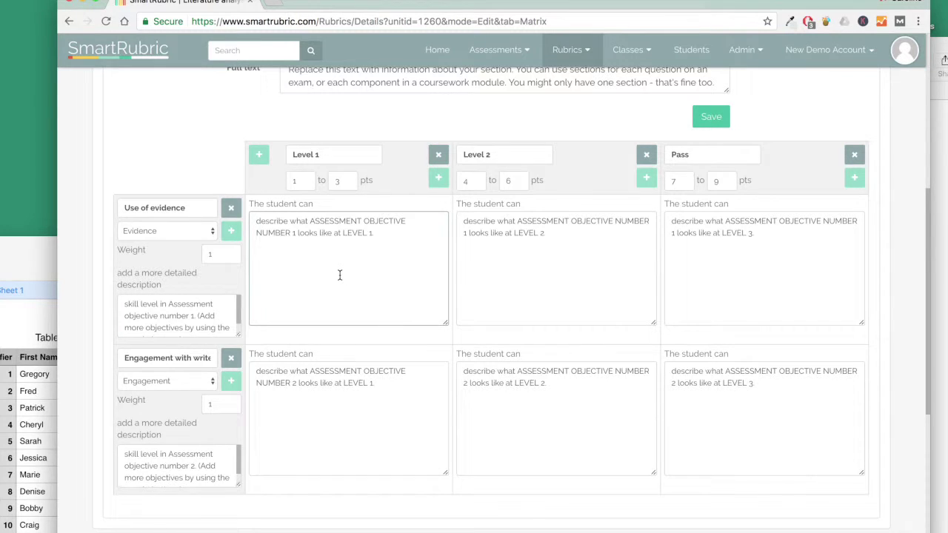
left_click(326, 154)
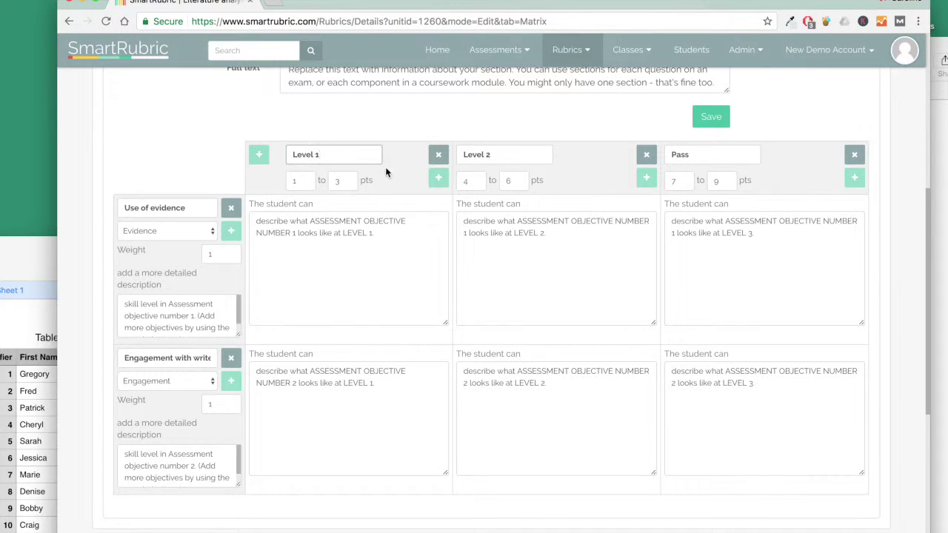
double_click(676, 154)
type("Le")
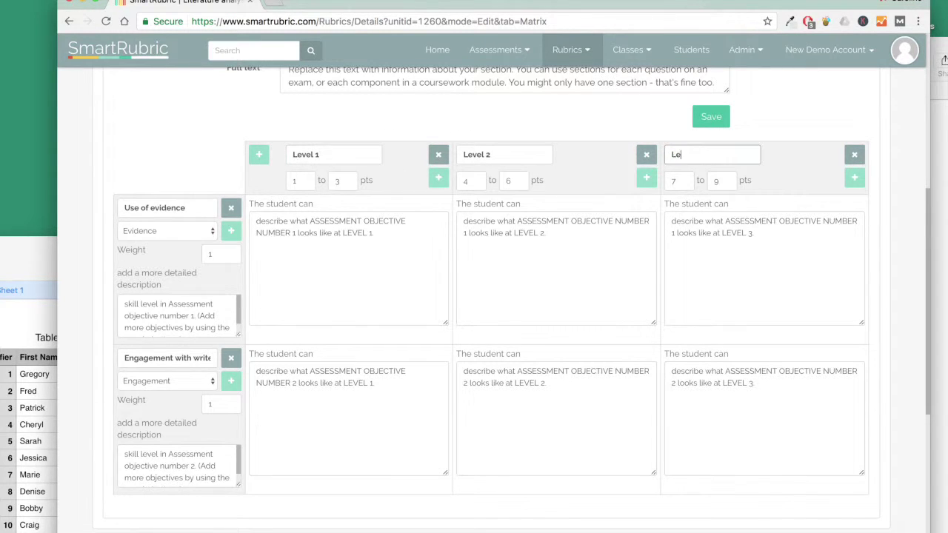
type("vel 3")
- Replace the Level 1 description for Use of evidence with "link well chosen details to multiple interpretations of the text"
left_click(314, 262)
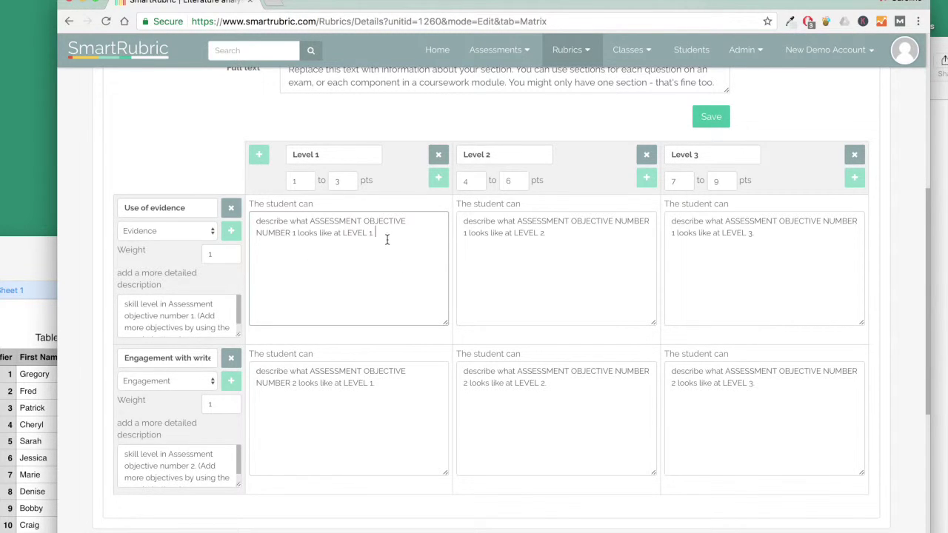
left_click_drag(388, 239, 246, 219)
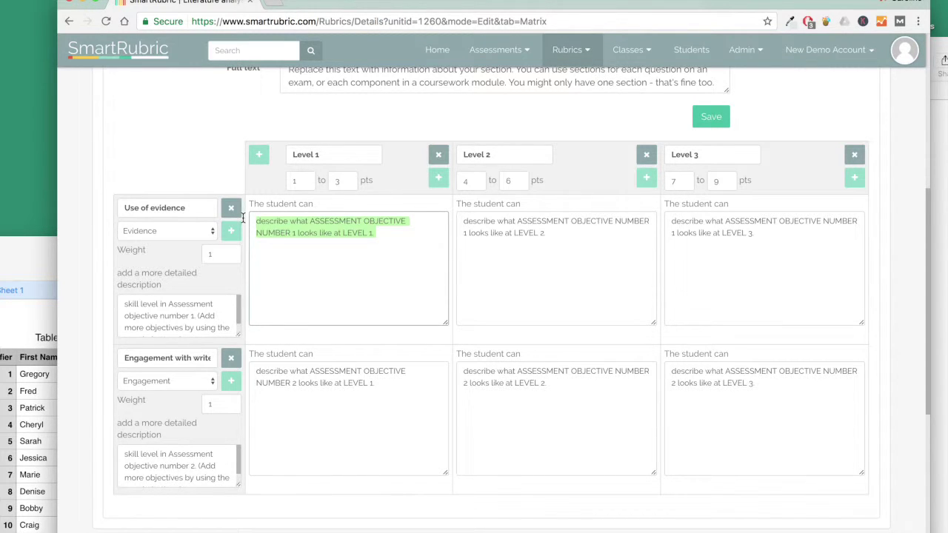
type("consider")
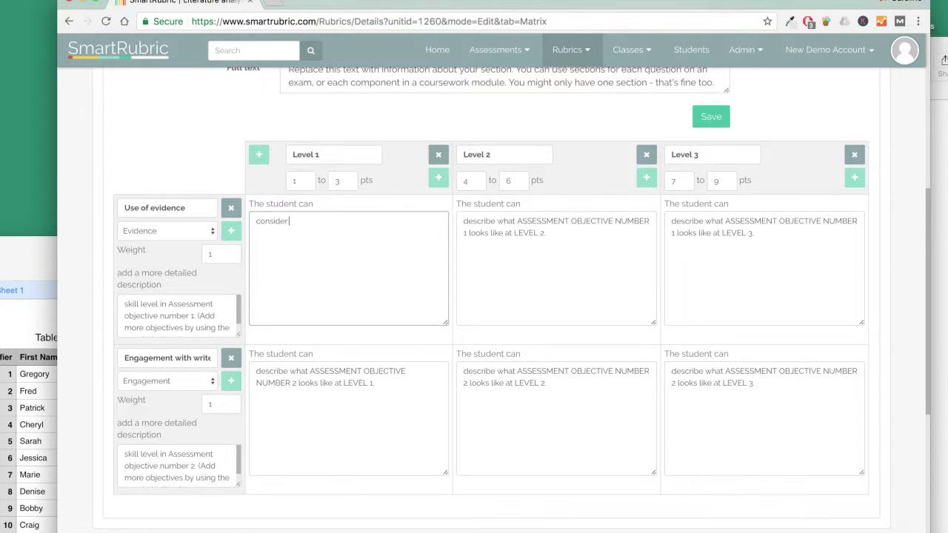
key("BackSpace")
key("BackSpace")
key("BackSpace")
key("BackSpace")
key("BackSpace")
key("BackSpace")
key("BackSpace")
key("BackSpace")
type("link well chosen details to multiple inter")
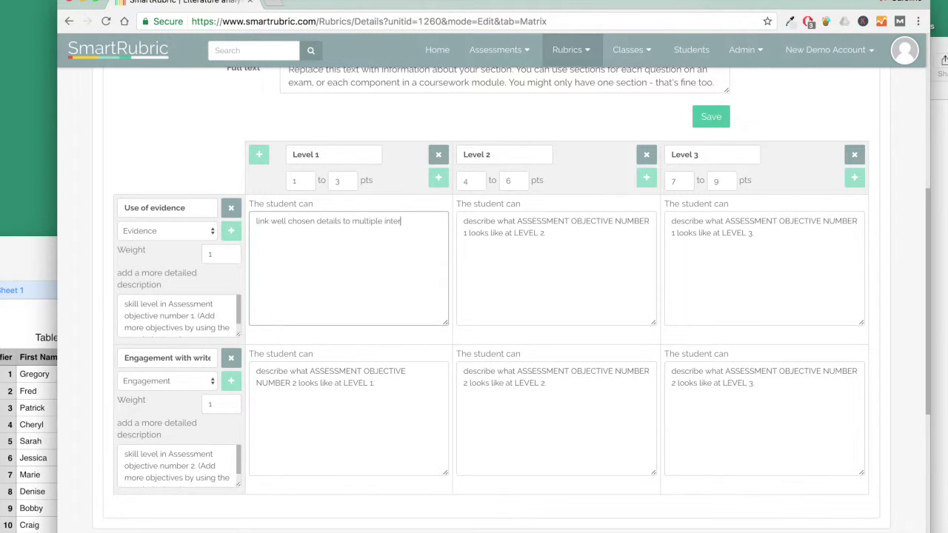
type("pretations of the text and")
key("BackSpace")
key("BackSpace")
key("BackSpace")
key("BackSpace")
- Reword the Level 1 Use of evidence description as "link well chosen details from different places in the text to the interpretation."
left_click(343, 220)
type("from ")
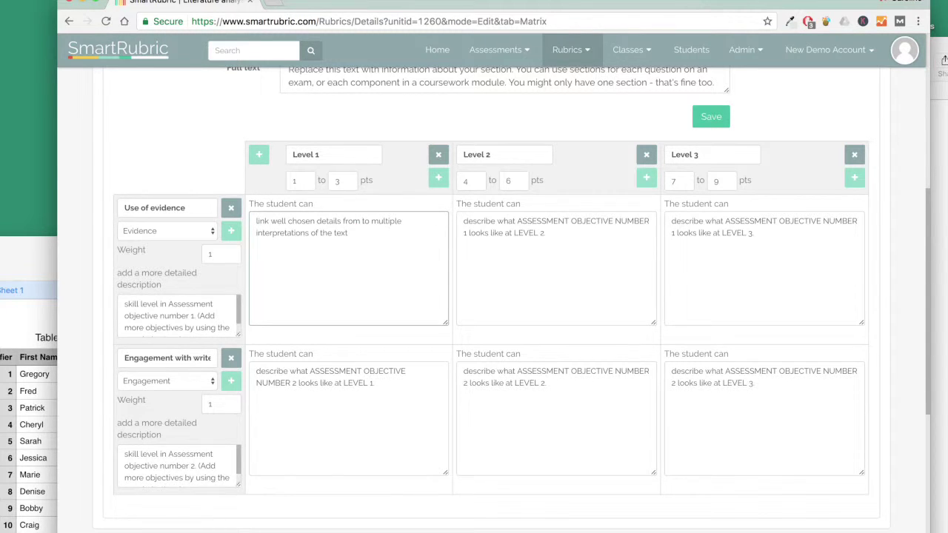
type("different places in the text")
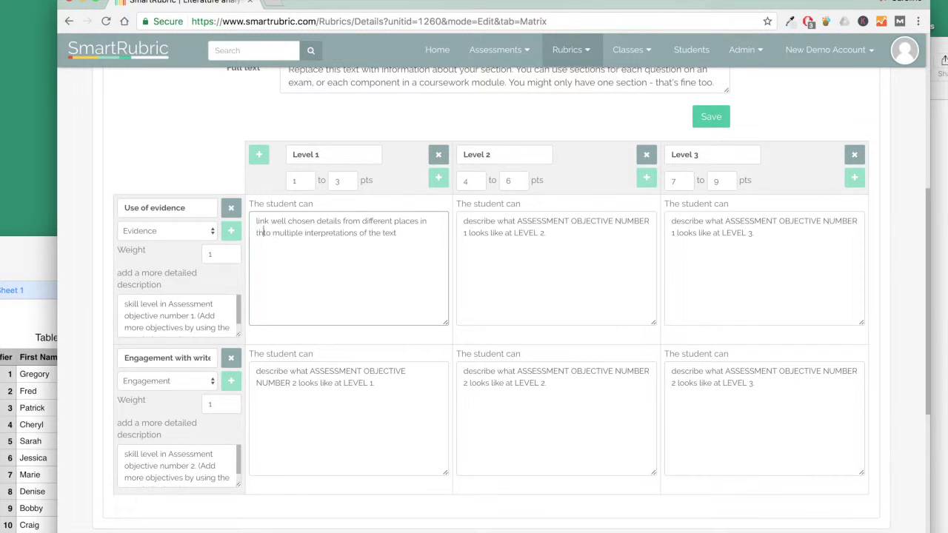
left_click(410, 238, "shift")
type("to their")
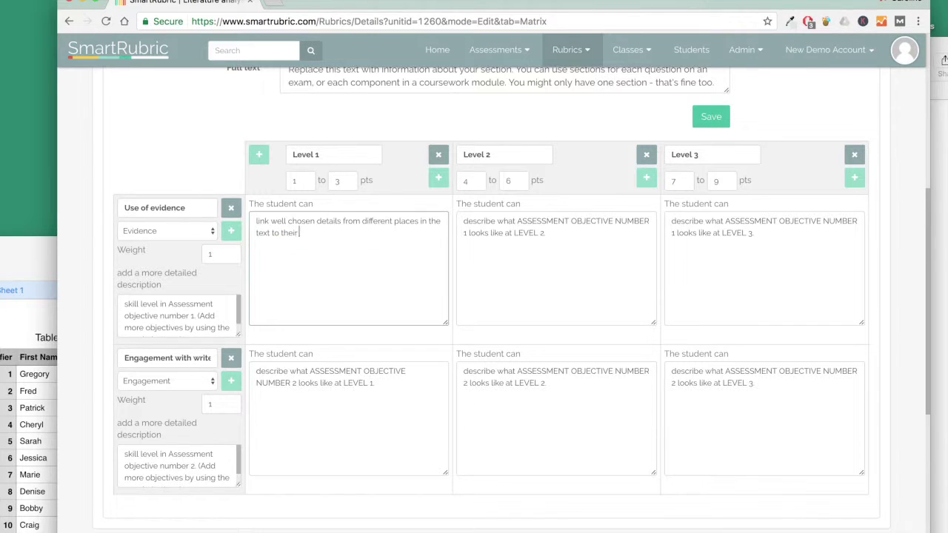
key("BackSpace")
key("BackSpace")
key("BackSpace")
key("BackSpace")
key("BackSpace")
type("the interpretation")
- Replace the Level 2 description for Use of evidence with "choose quotations that are really appropriate for an in depth analysis."
left_click(473, 256)
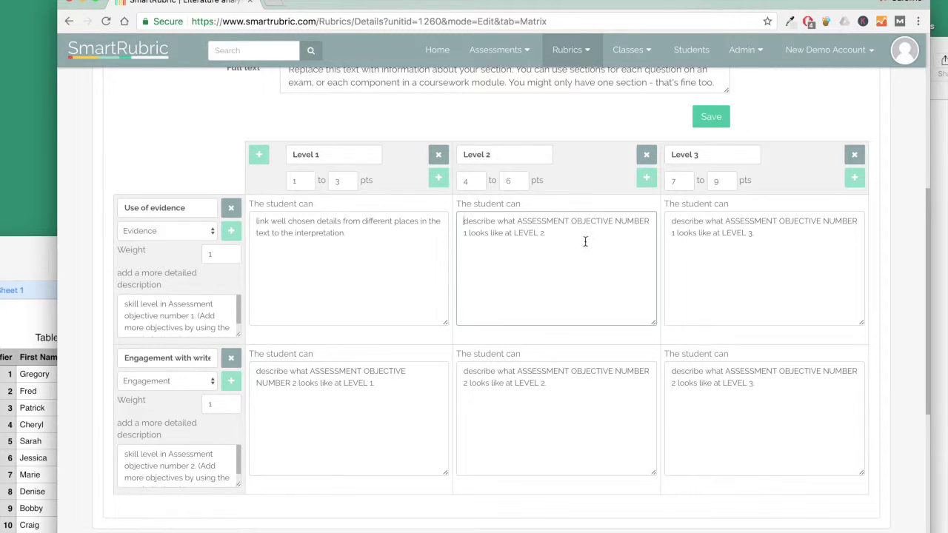
triple_click(482, 214)
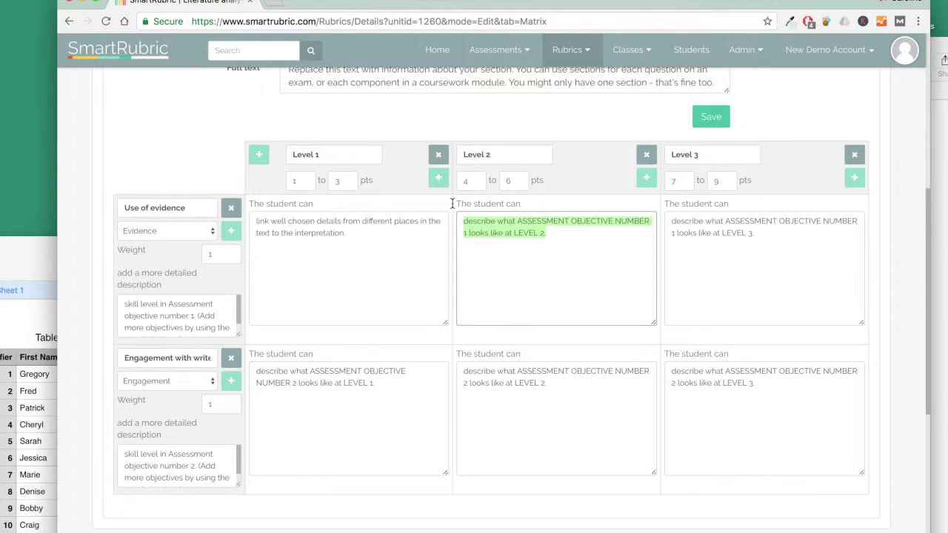
type("choose quotations that are")
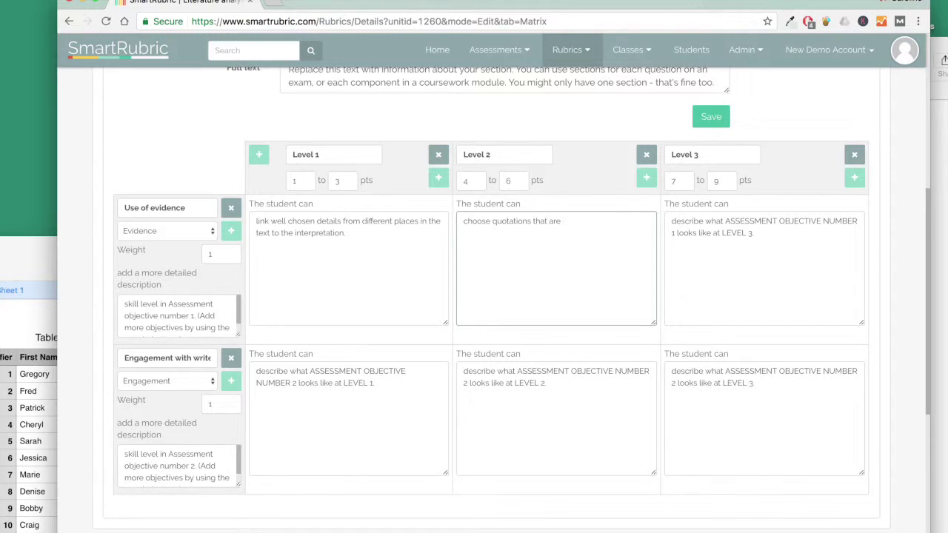
type("really appropriate for an in depth analysis.")
- Describe Level 3 Use of evidence: "analyse at least one quotation in a lot of detail, picking it apart on language level as well as a meaning level."
key("Tab")
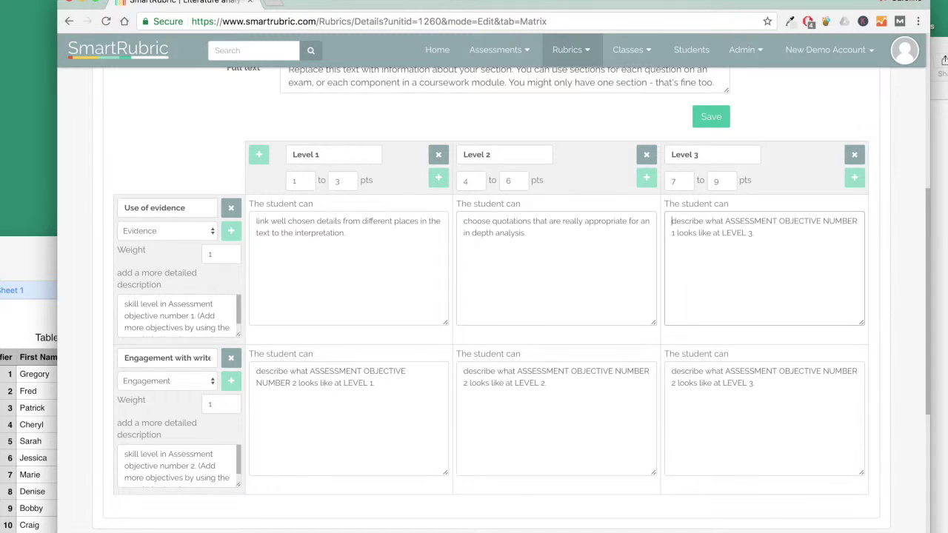
triple_click(722, 236)
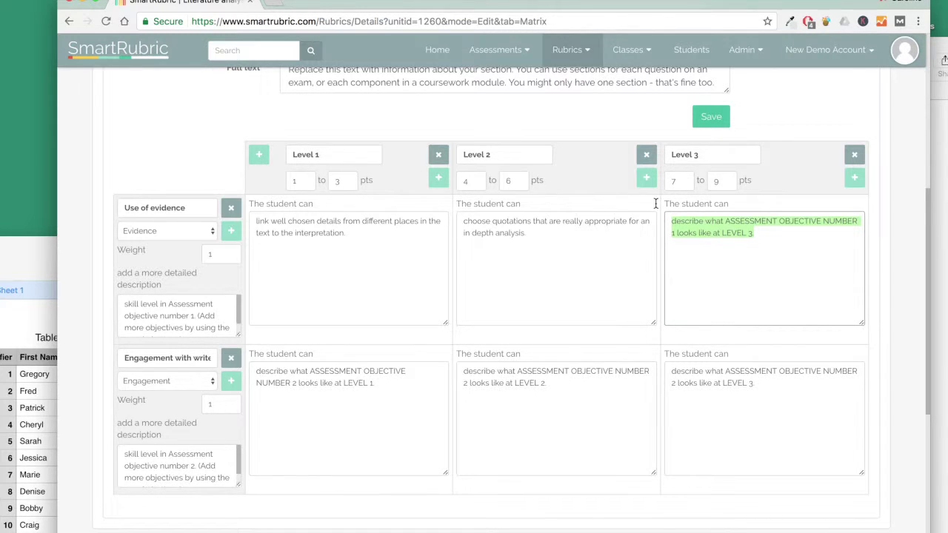
type("analys")
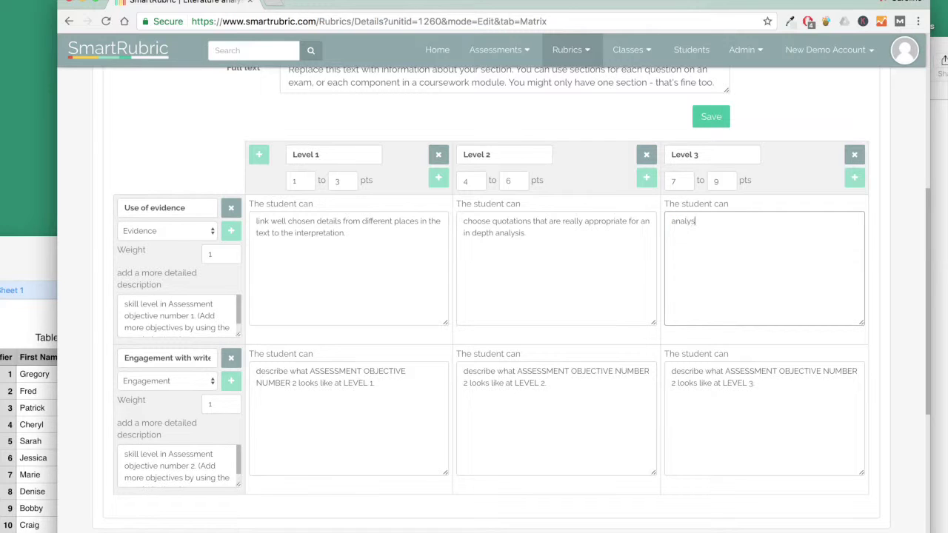
type("e at least one quotation in a lot of de")
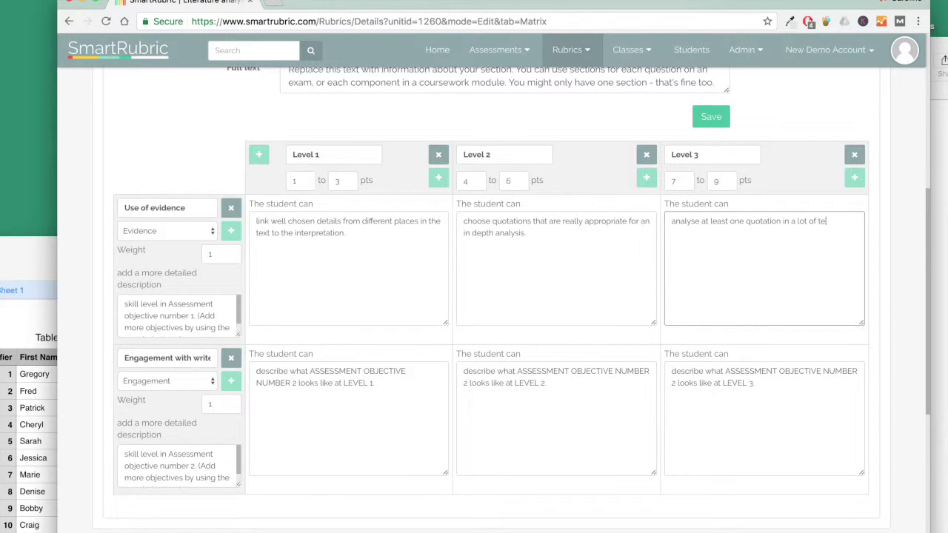
type("tail, picking it apart on")
type("language")
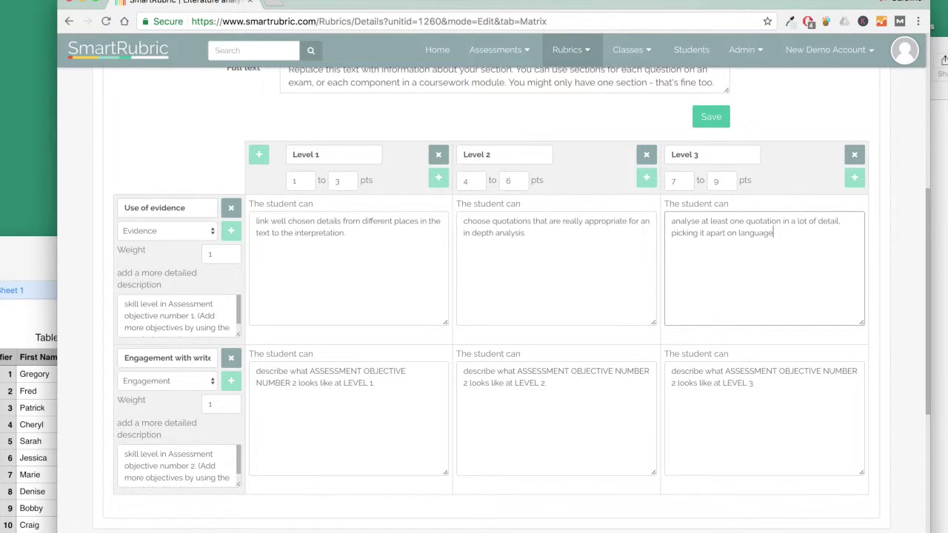
type(" level as well as a meaning level.")
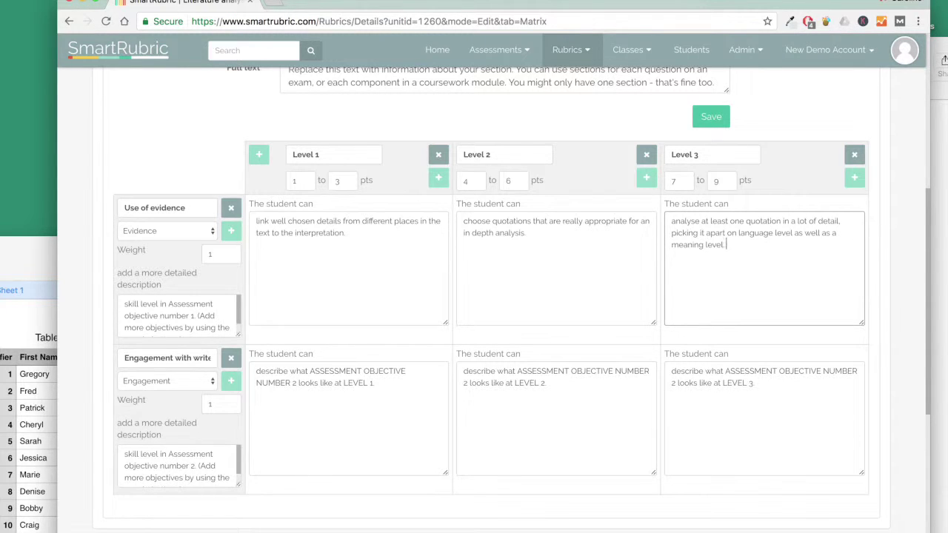
- Replace the Level 1 description for Engagement with writer's ideas with "consider multiple aspects of the writer's message."
left_click(365, 394)
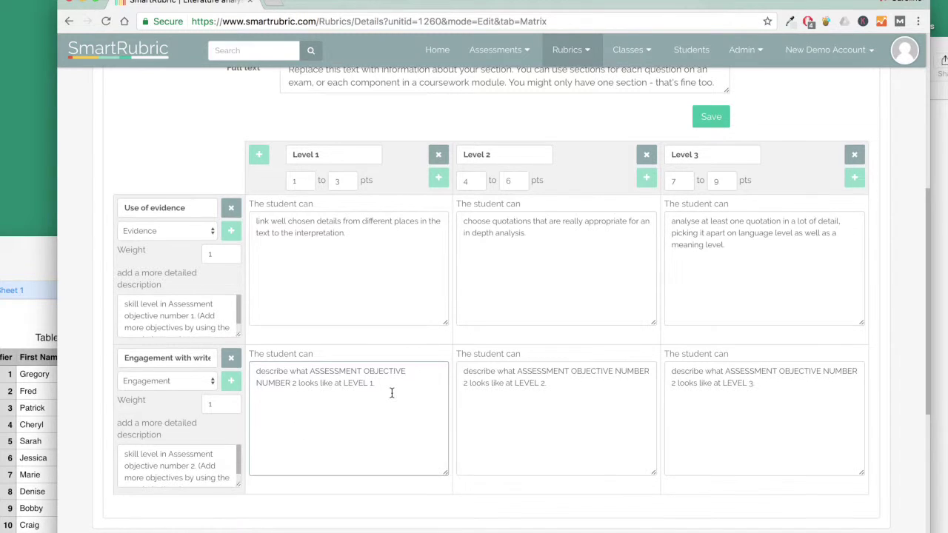
scroll(390, 392, "down", 3)
left_click_drag(391, 392, 326, 267)
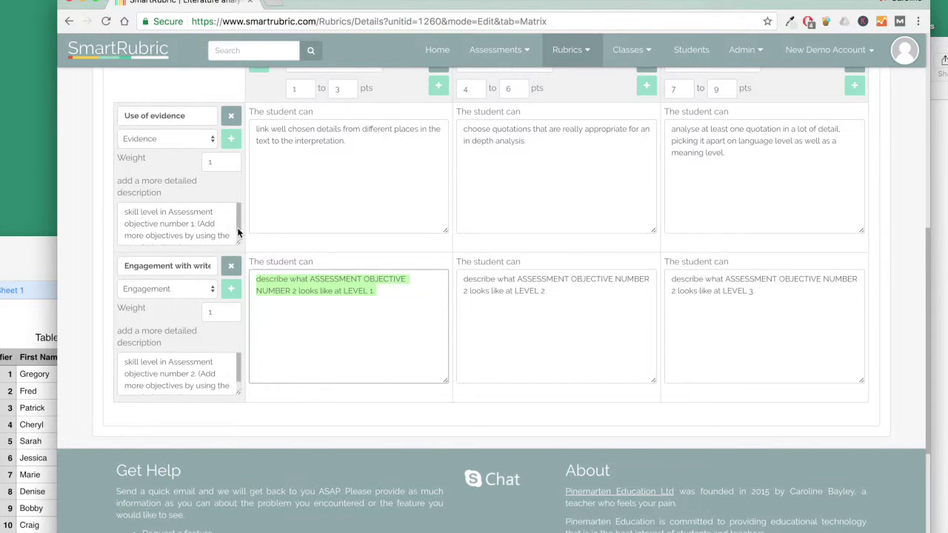
type("consdi")
key("BackSpace")
key("BackSpace")
type("ider multiple a")
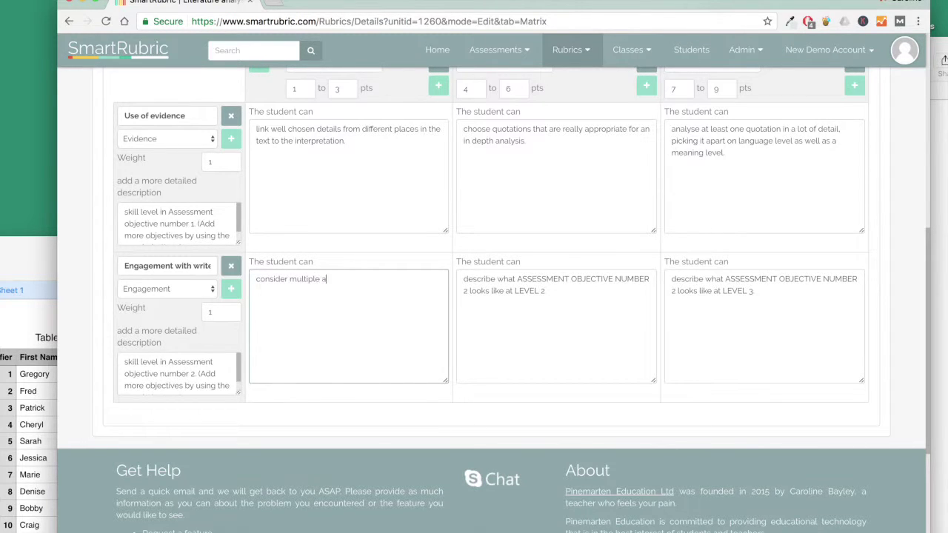
type("spects of the writer's message")
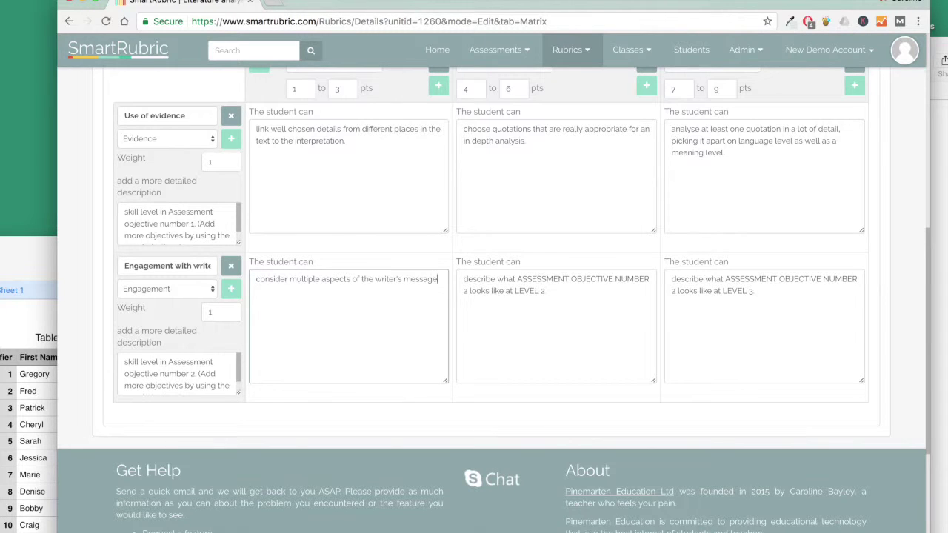
type(".")
- Replace the Level 2 Engagement with writer's ideas description with "make an exploration of multiple aspects of the writer's message central to the argument."
left_click(547, 291)
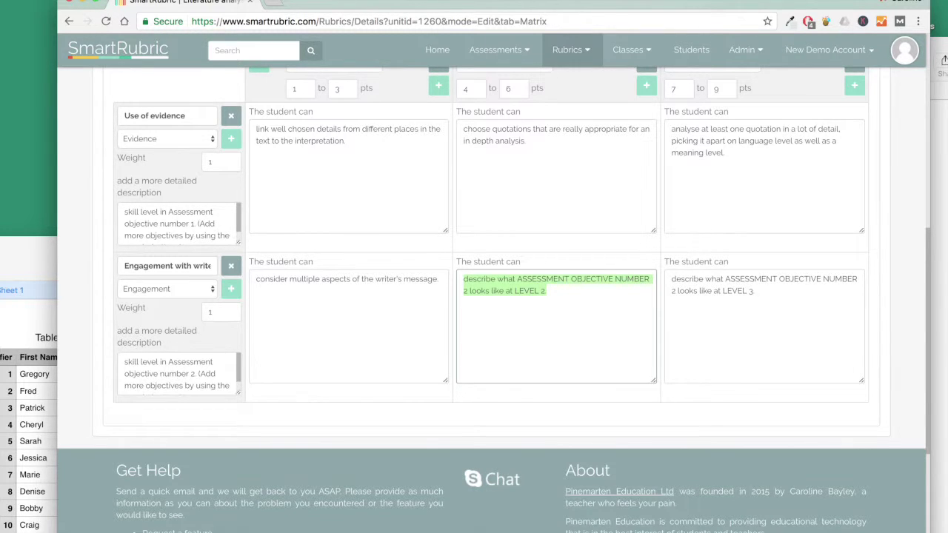
type("make an exploration of")
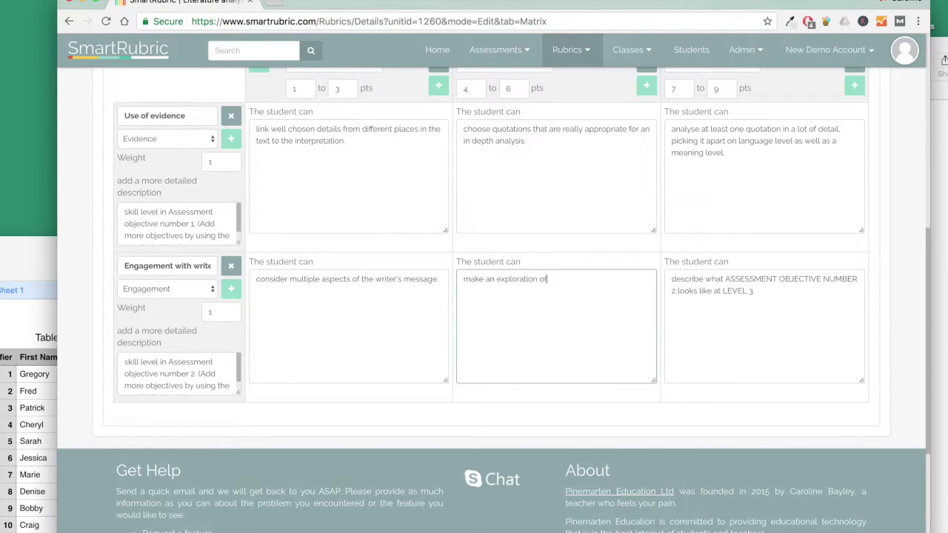
type(" multiple aspects of the writer's mes")
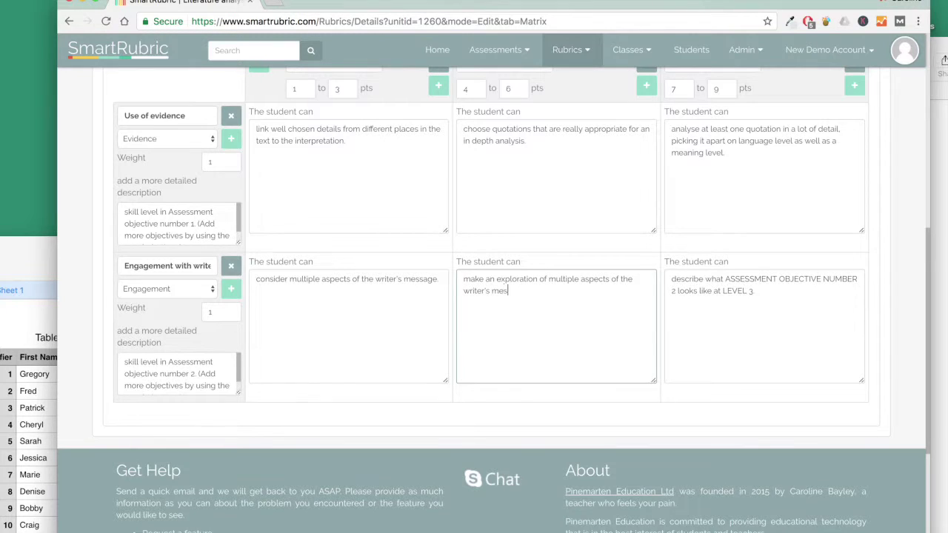
type("sage. central to the argument")
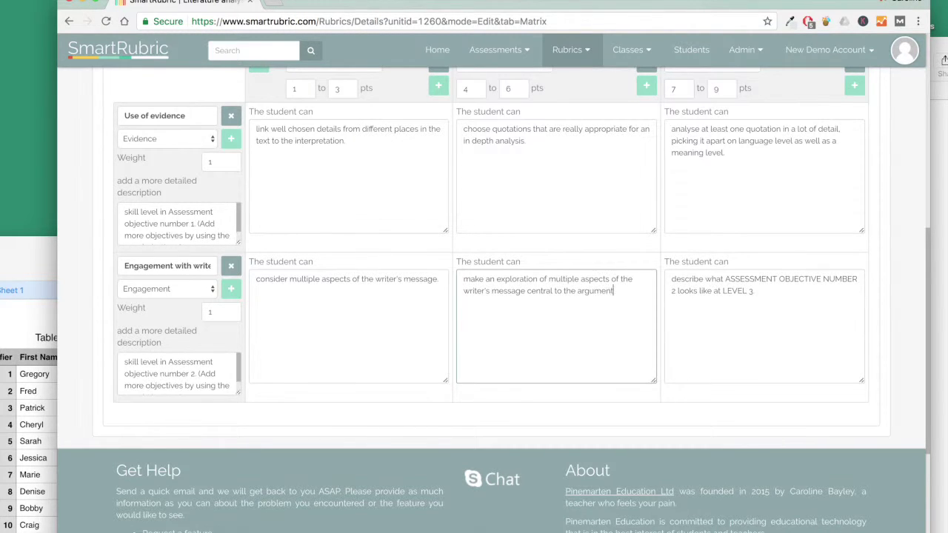
type(".")
- Replace the Level 3 Engagement with writer's ideas description with "say something imaginative, convincingly argued and possibly critical about the ideas and messages the writer conveys."
key("Tab")
left_click_drag(801, 305, 659, 249)
key("BackSpace")
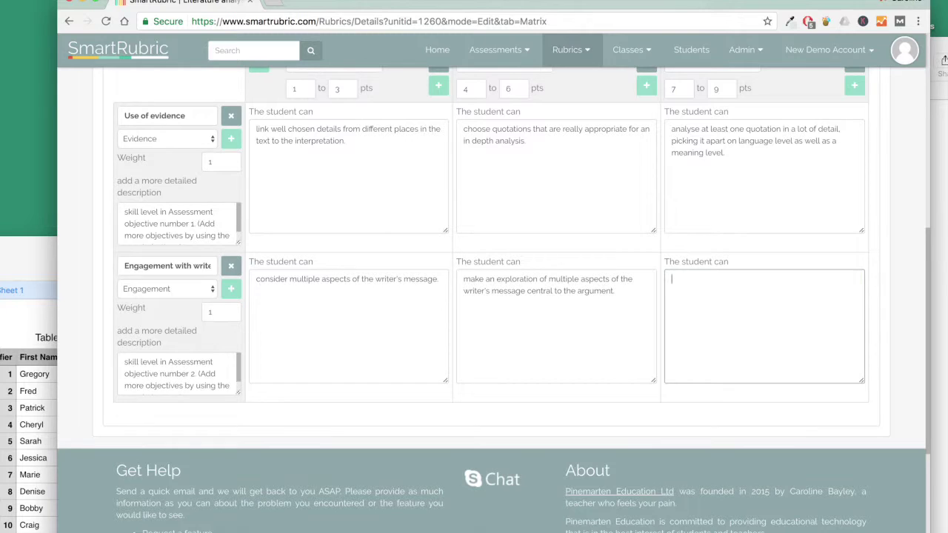
type("say something imaginativa")
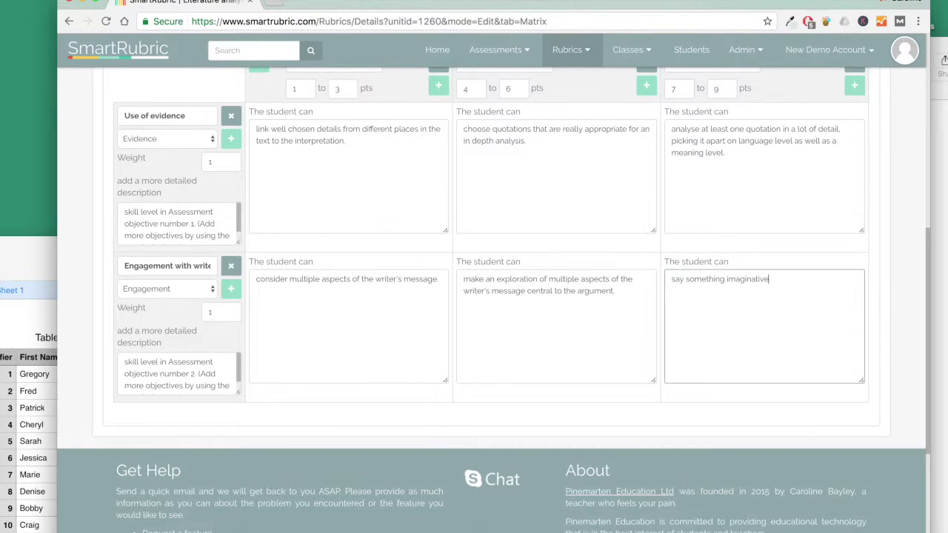
type(", convincingly argued and pos")
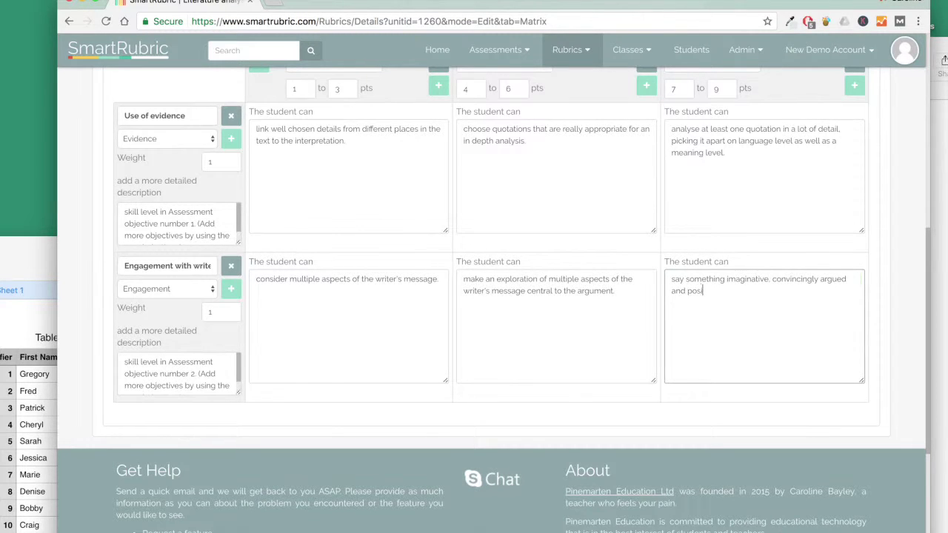
type("sibly critical about the ideas and messages")
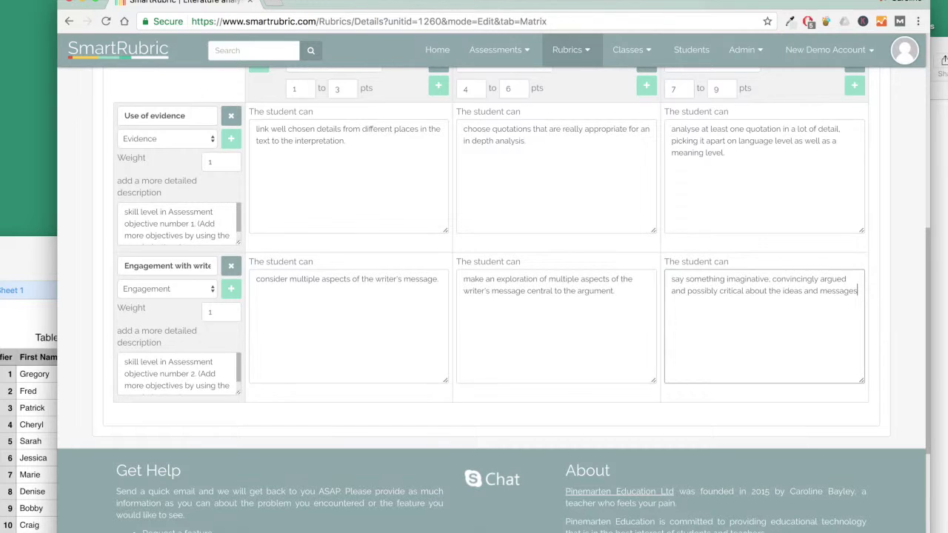
type(" the writer conveys.")
- Switch the rubric from editing to viewing and review the level descriptions of both objectives in the matrix section
scroll(661, 356, "up", 3)
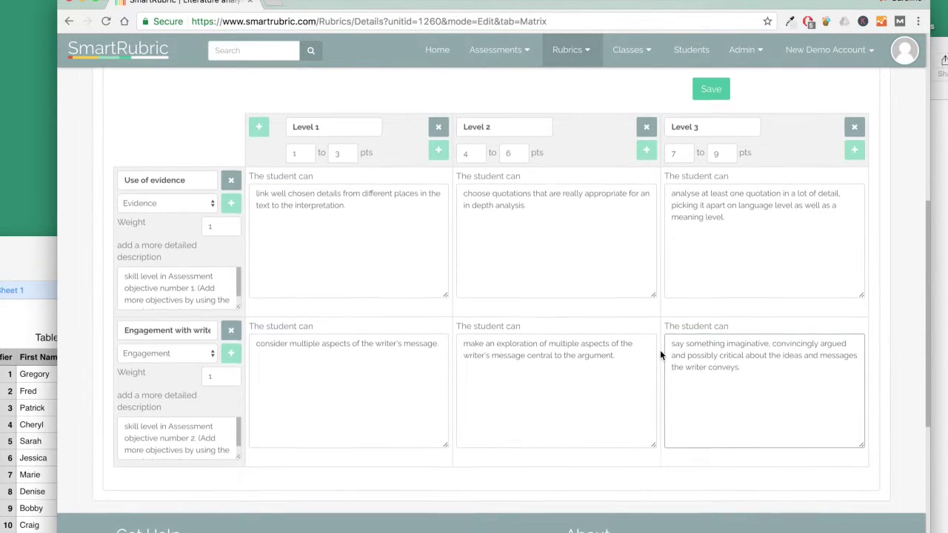
scroll(661, 355, "up", 5)
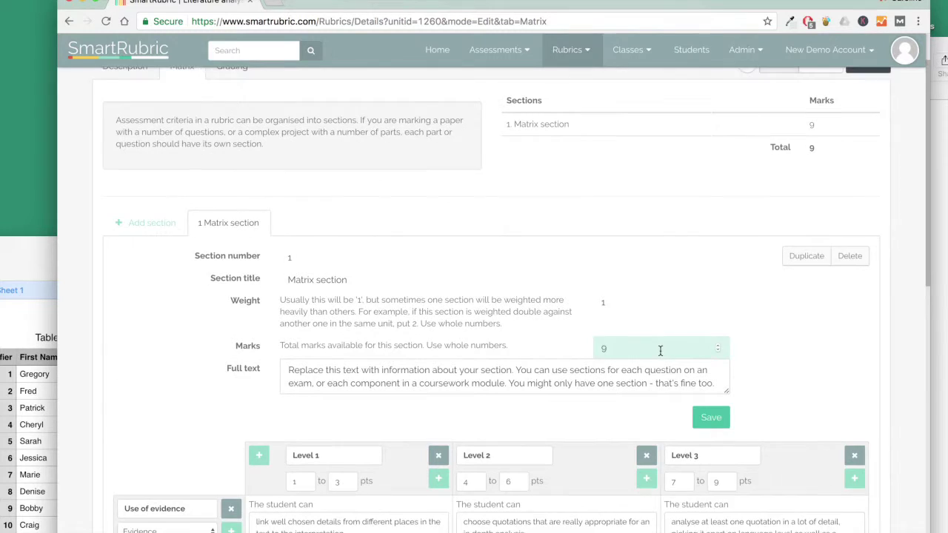
scroll(659, 351, "up", 1)
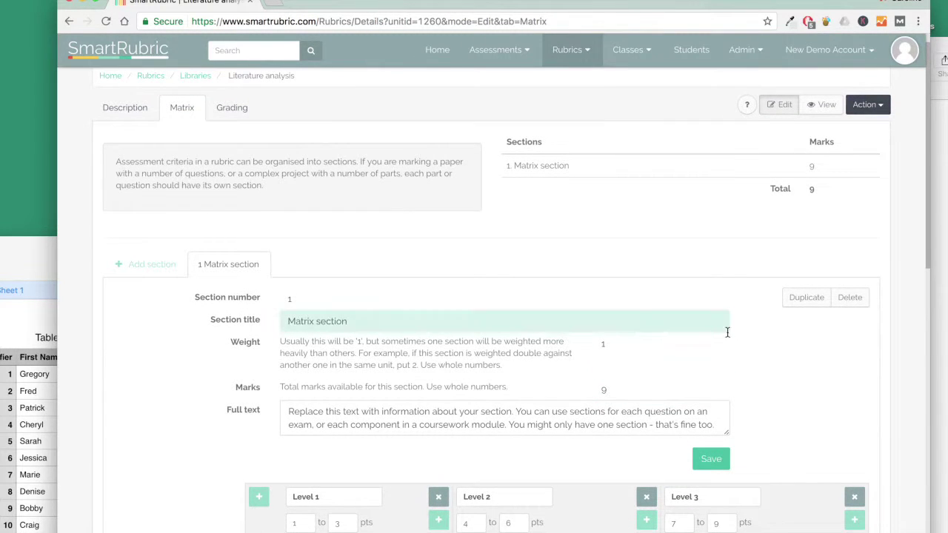
left_click(876, 108)
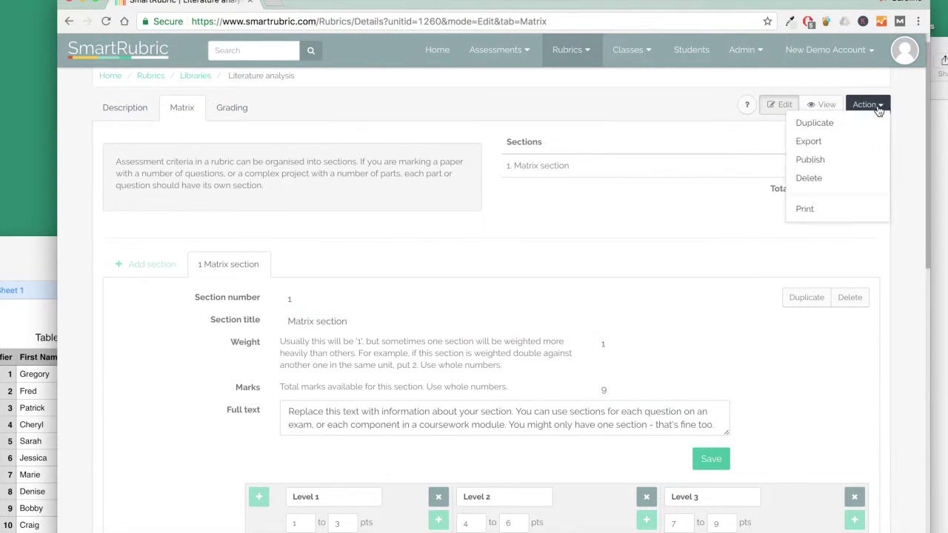
left_click(877, 107)
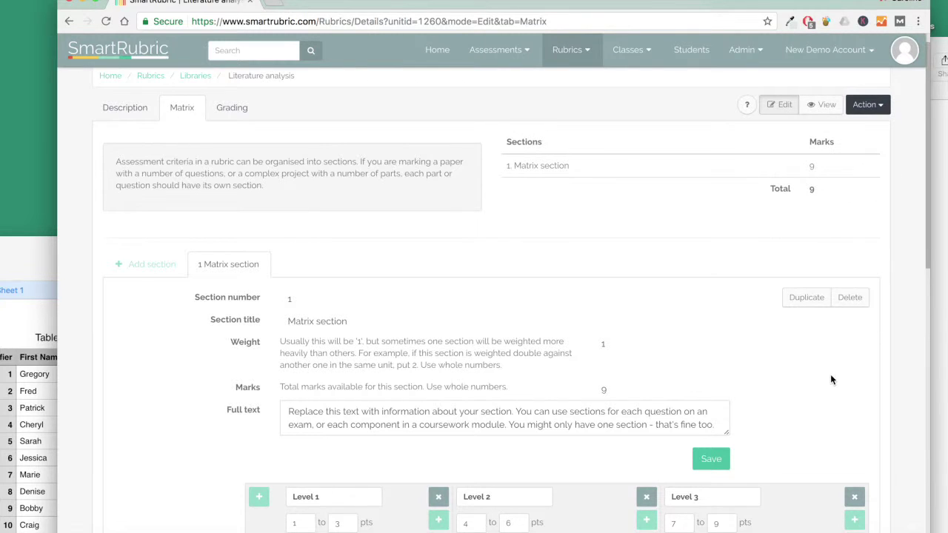
scroll(830, 374, "down", 1)
left_click(823, 99)
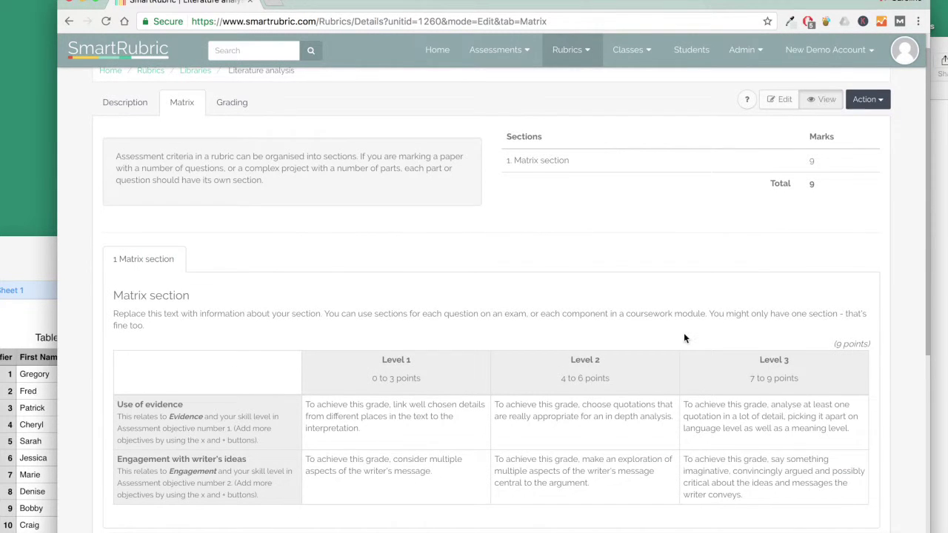
scroll(684, 333, "down", 1)
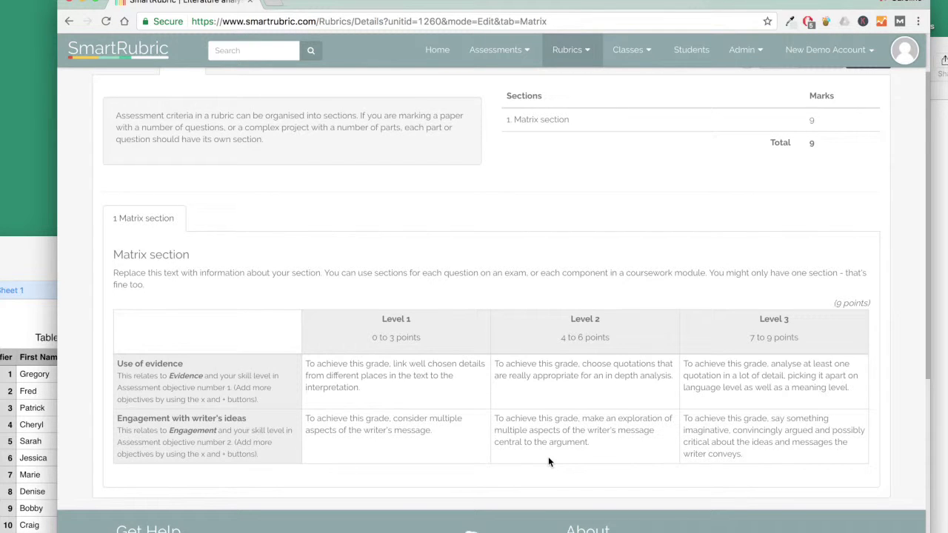
scroll(548, 458, "up", 1)
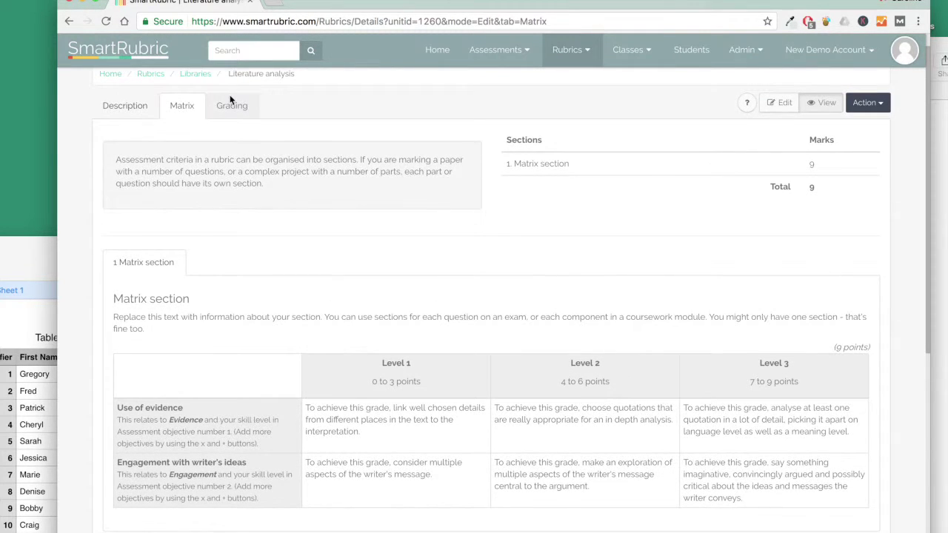
- Check the rubric's grade boundaries and return to the matrix
left_click(231, 102)
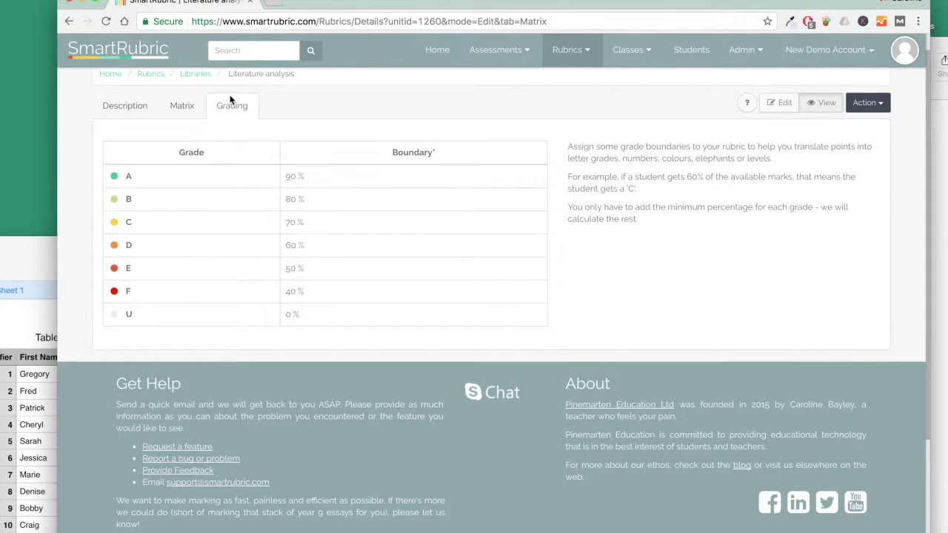
left_click(181, 105)
scroll(300, 142, "up", 1)
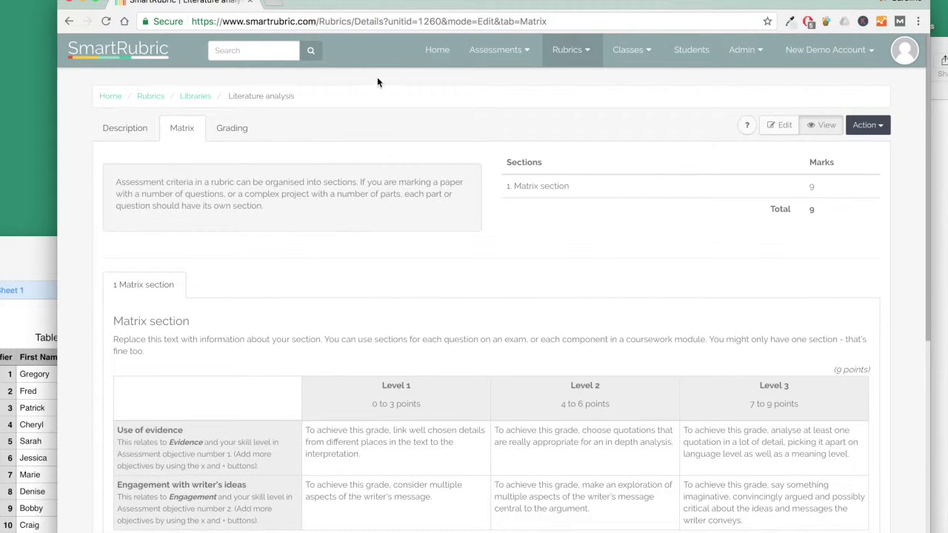
- Start a new assessment from the home page and name it "Beginning of unit assessment"
left_click(508, 60)
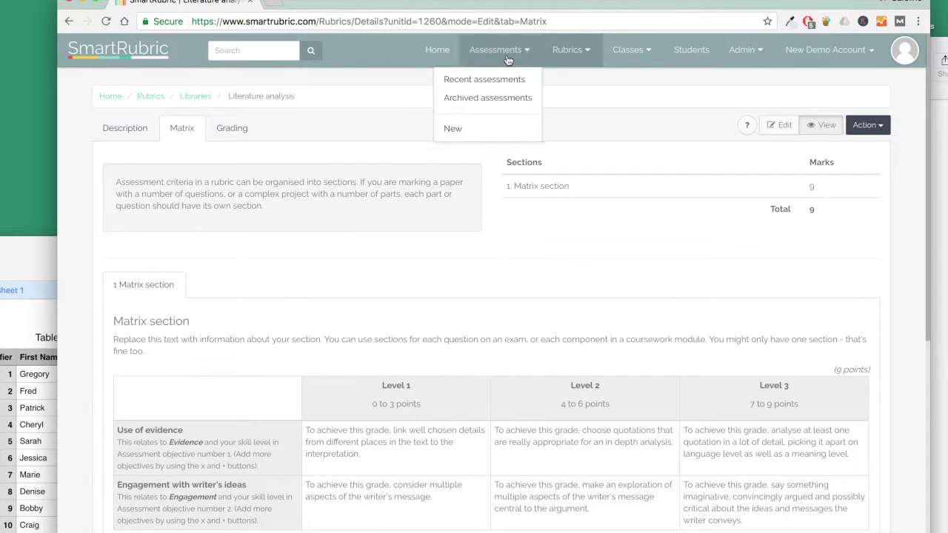
left_click(425, 53)
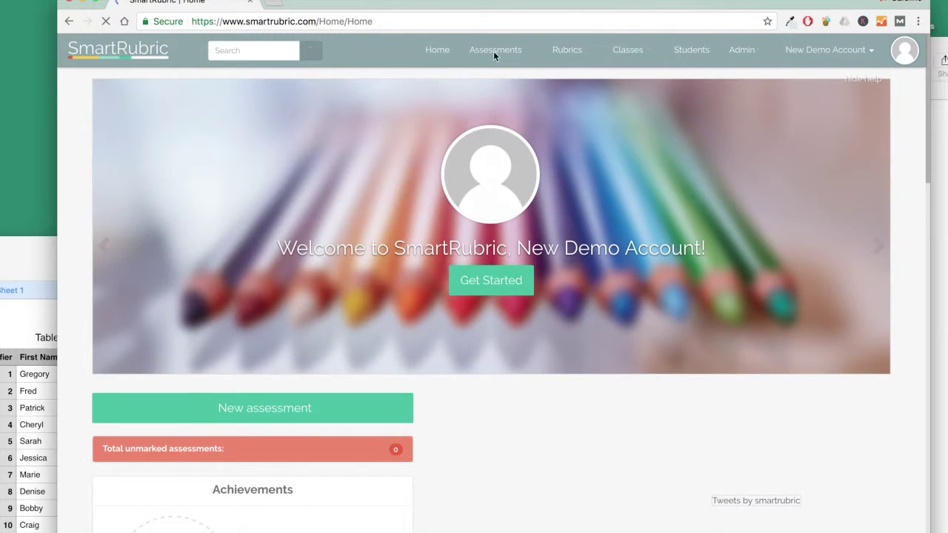
left_click(350, 410)
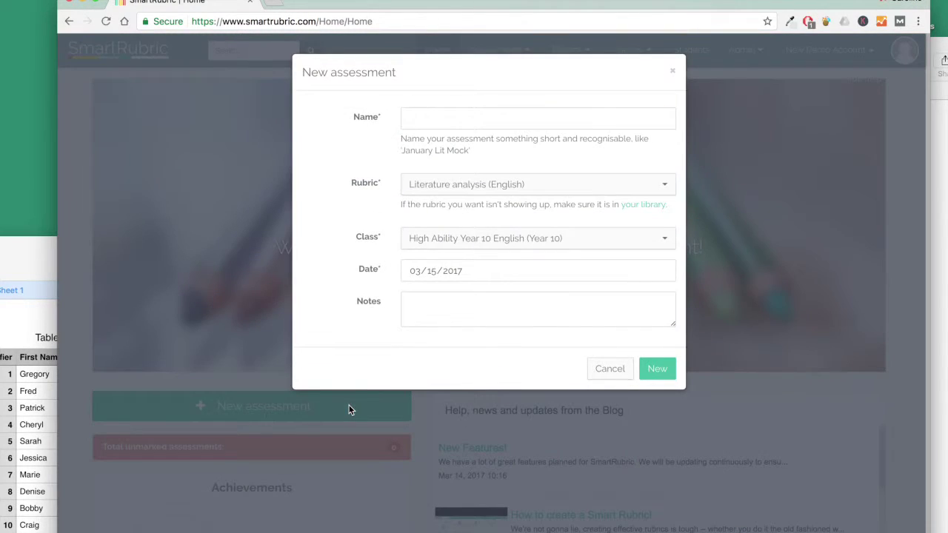
left_click(508, 119)
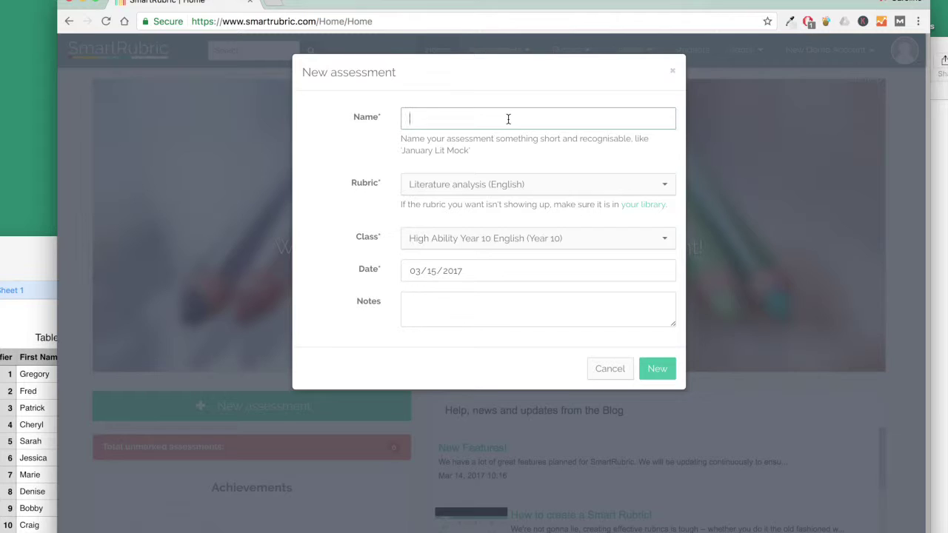
type("Beginning of unit assessment")
- Assign the Literature analysis (English) rubric and the High Ability Year 10 English class, then create the assessment
left_click(548, 185)
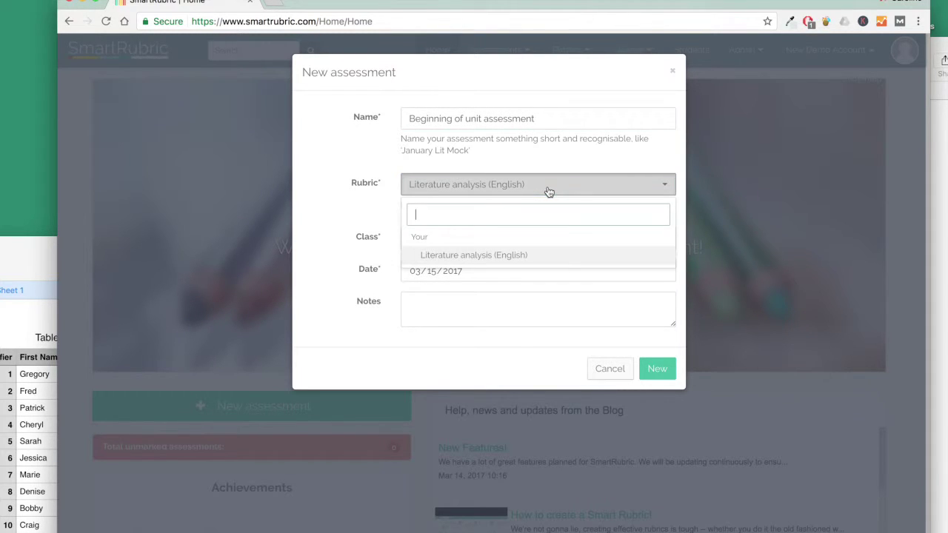
left_click(534, 254)
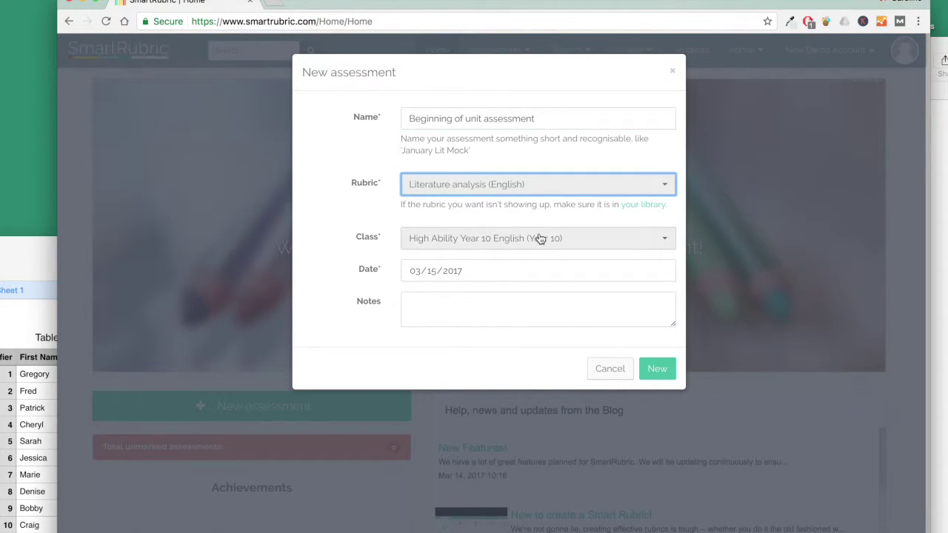
left_click(524, 245)
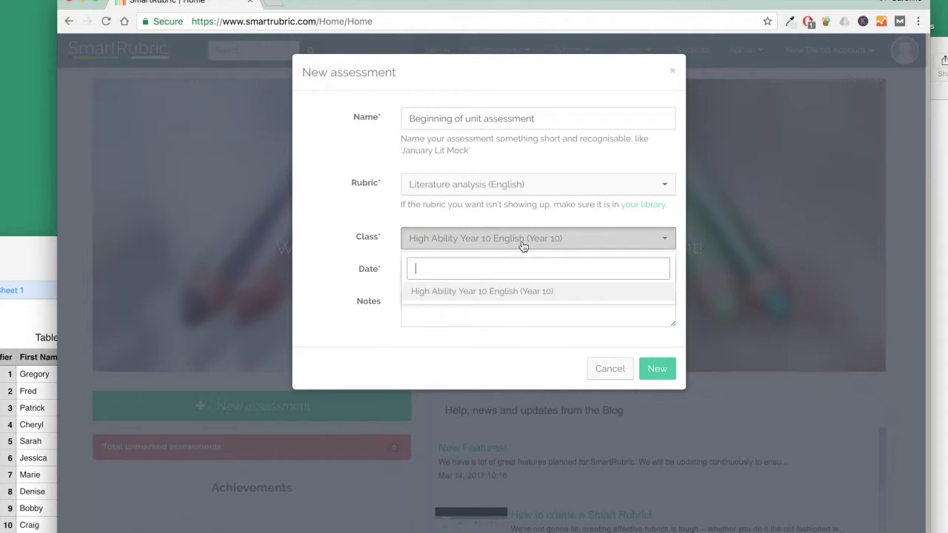
left_click(524, 245)
left_click(481, 271)
left_click(498, 312)
left_click(657, 370)
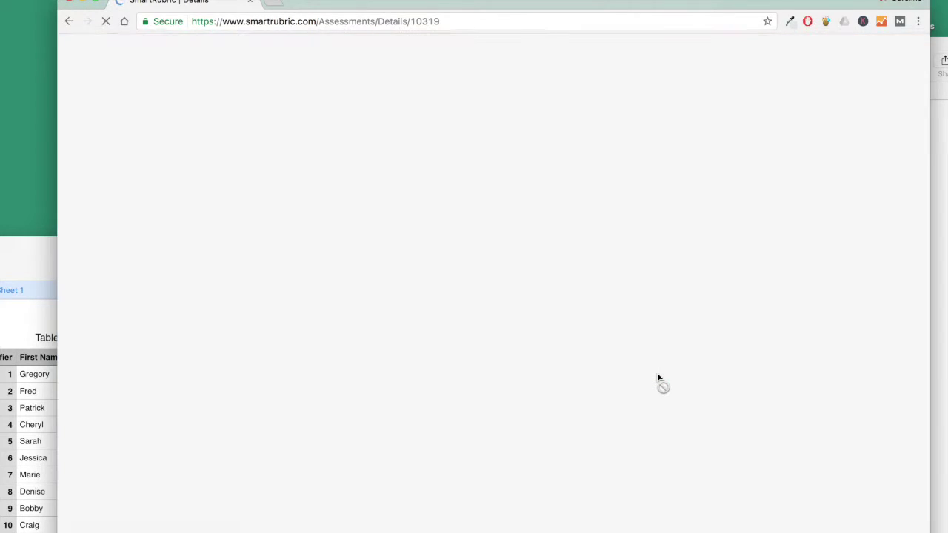
- Mark the third student in the class list at Level 2 for Use of evidence and Level 3 for Engagement with writer's ideas
scroll(657, 373, "down", 1)
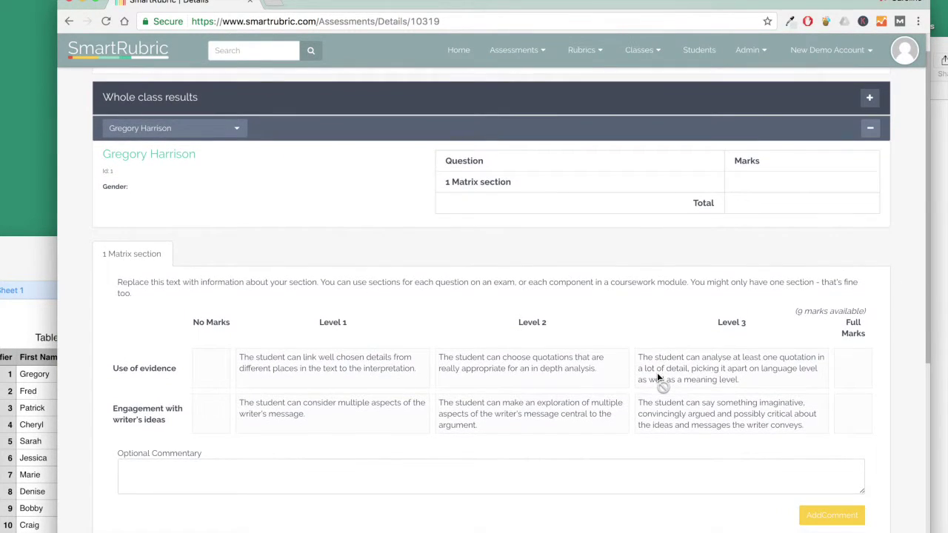
left_click(238, 130)
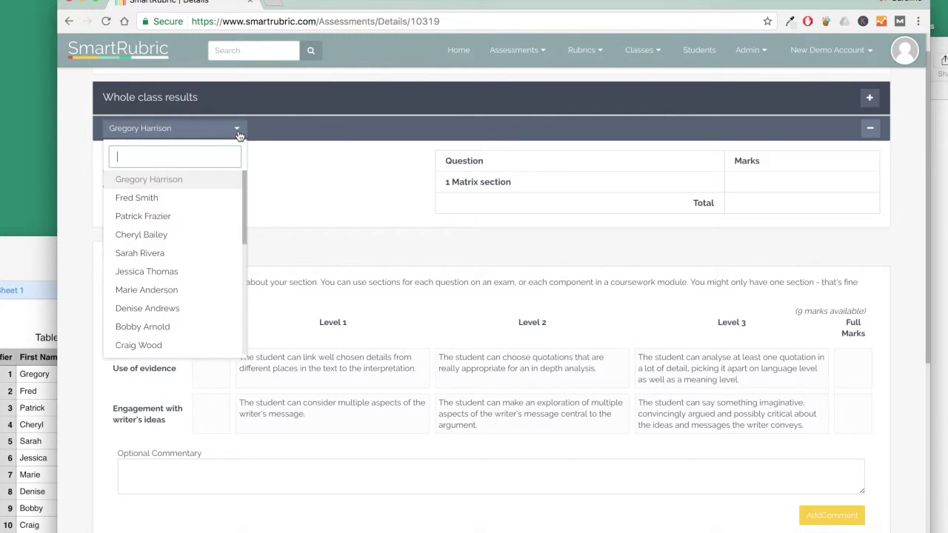
left_click(186, 217)
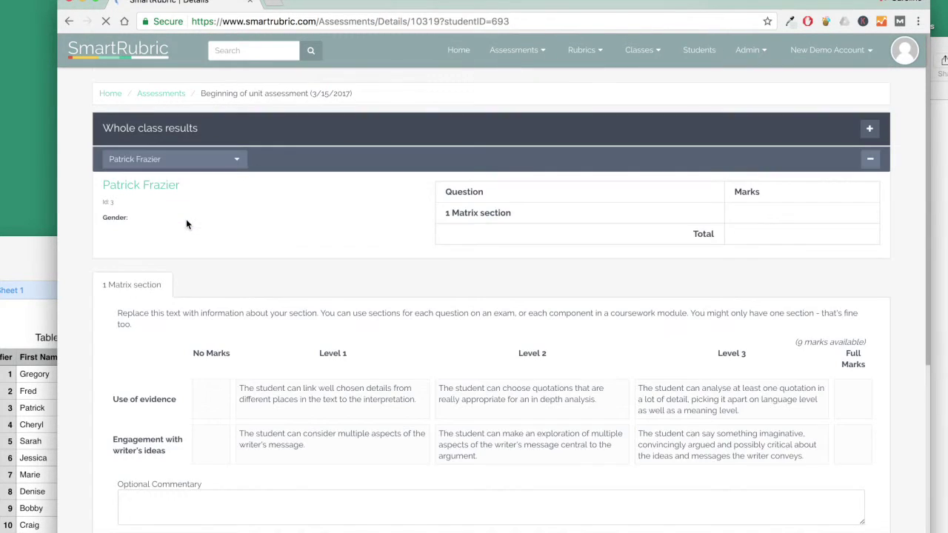
left_click(551, 400)
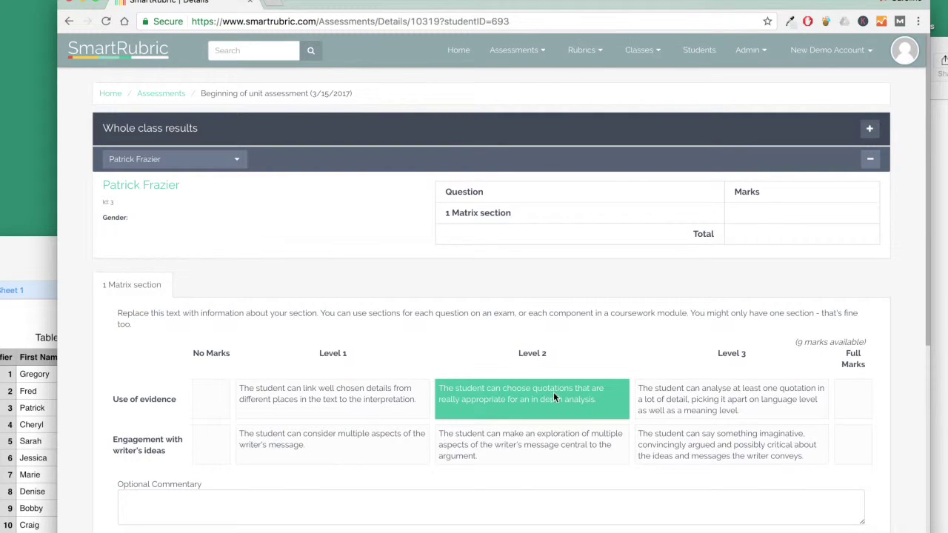
left_click(662, 490)
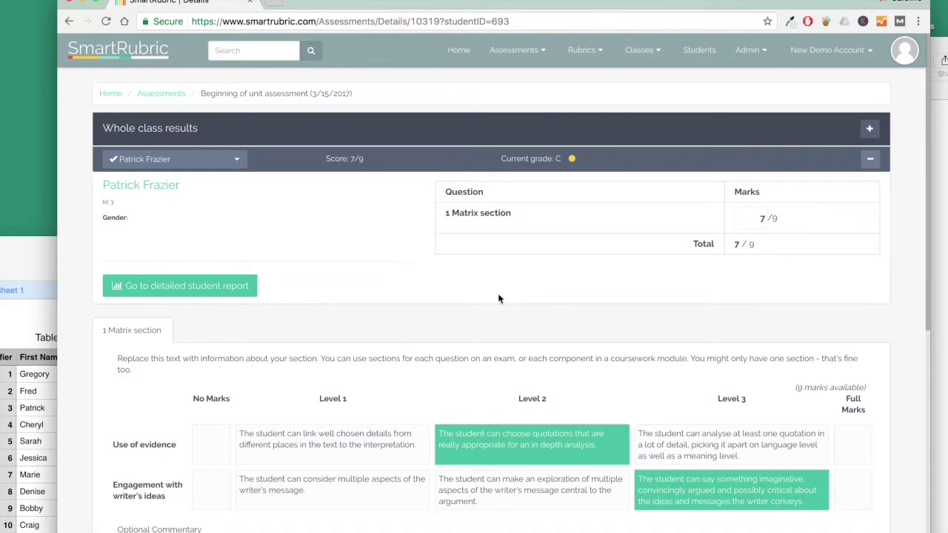
- Open the marked student's detailed report and review the progress against objectives and the targets
left_click(238, 290)
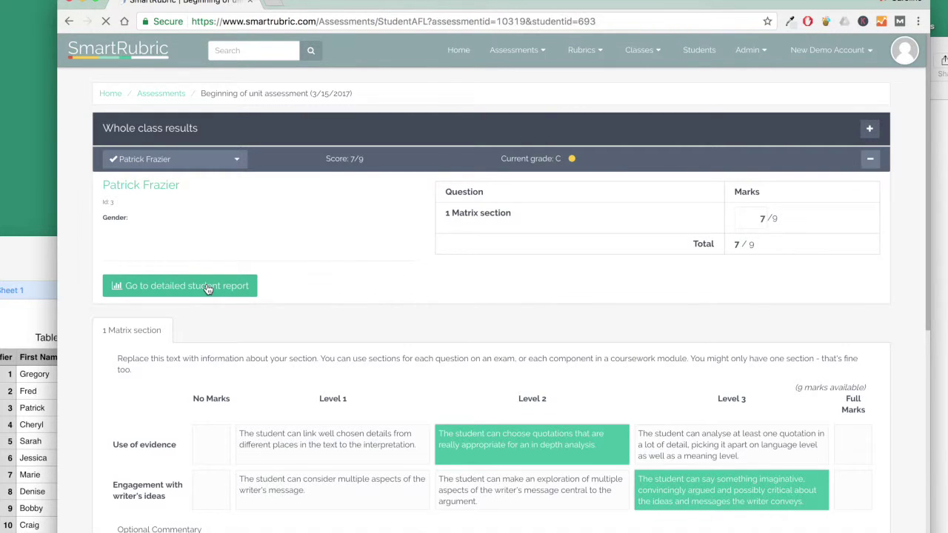
scroll(208, 290, "down", 1)
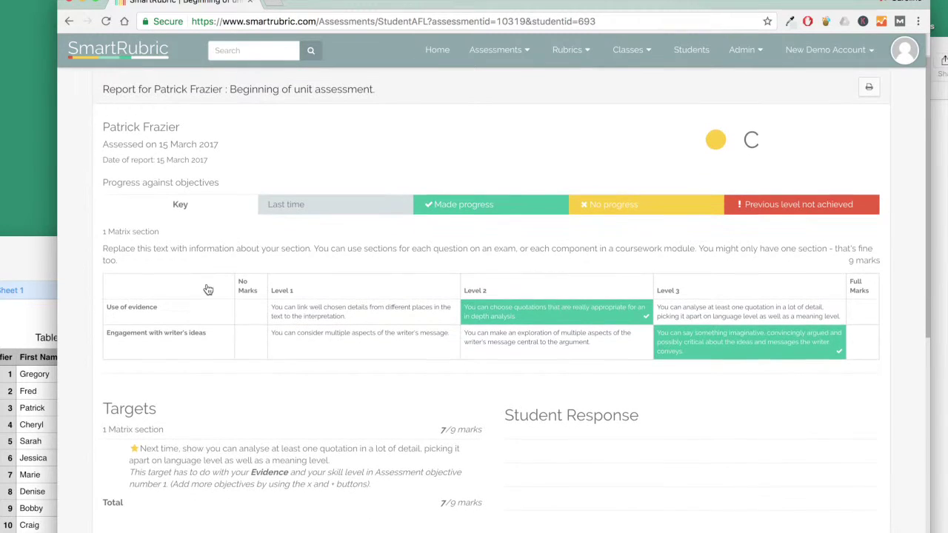
scroll(181, 237, "up", 1)
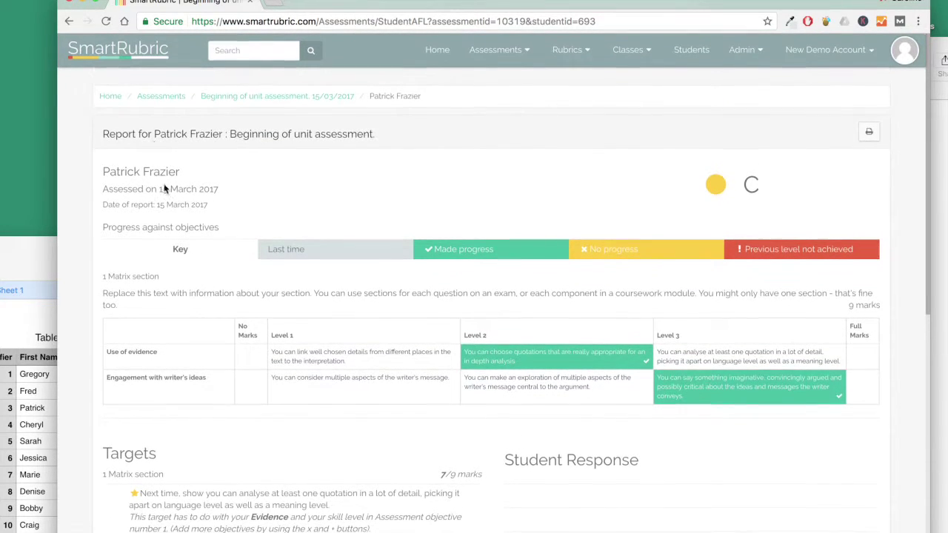